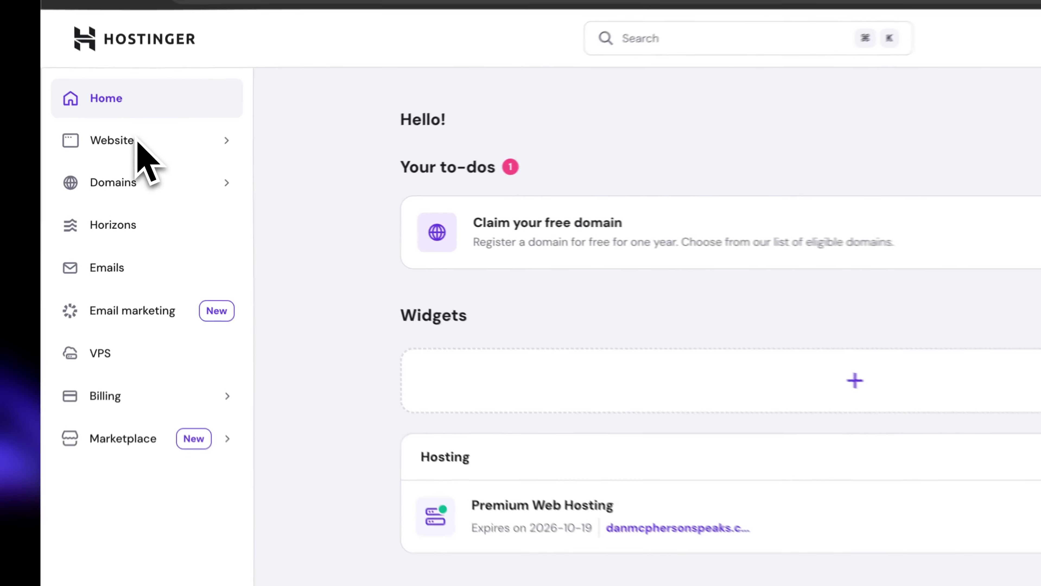
Look over the domain portfolio and return to the list of websites
click(146, 167)
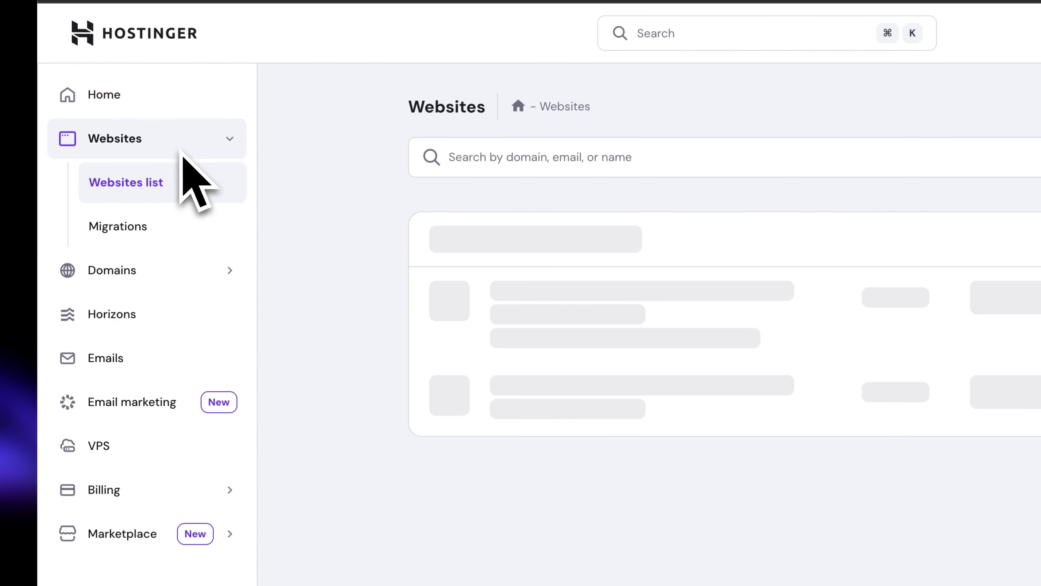
click(173, 276)
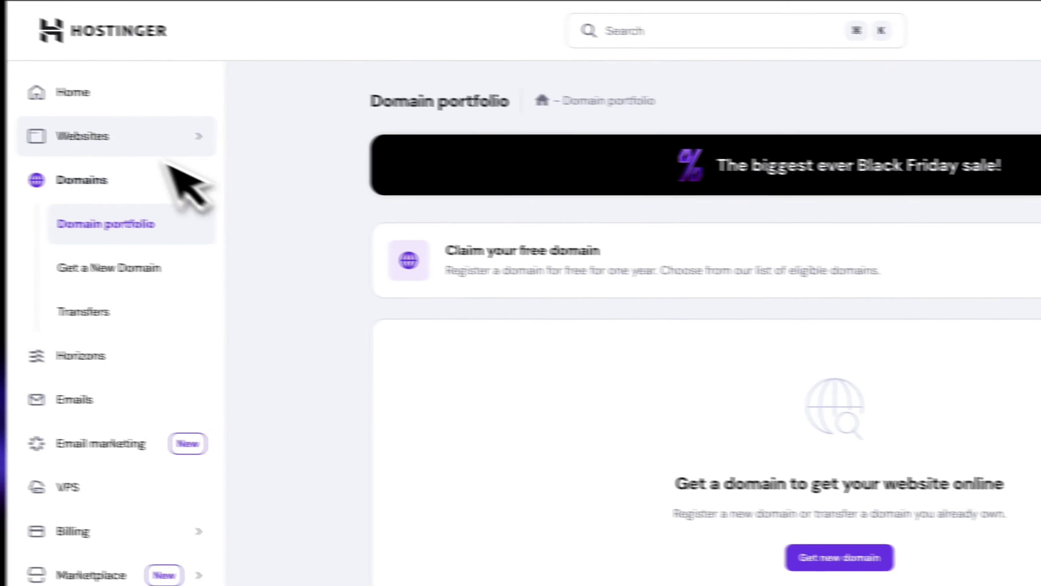
click(113, 145)
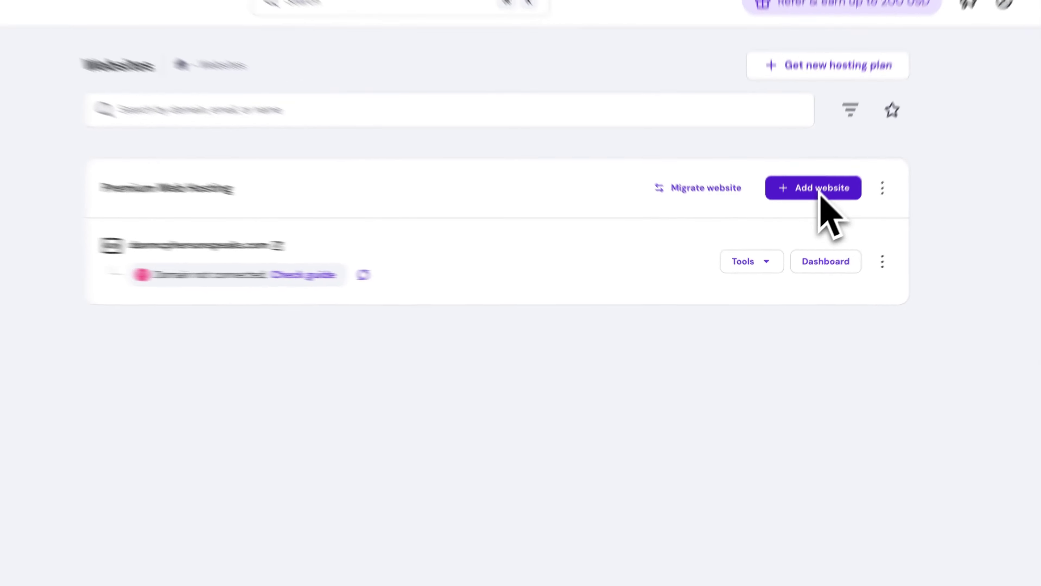
Start adding a Custom PHP/HTML website to the Premium Web Hosting plan
click(806, 228)
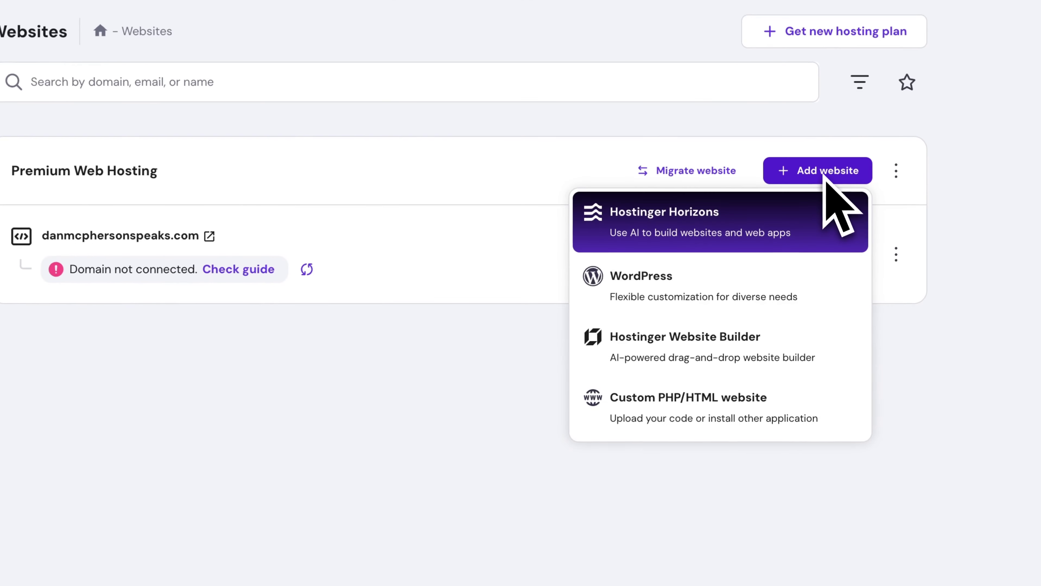
click(479, 393)
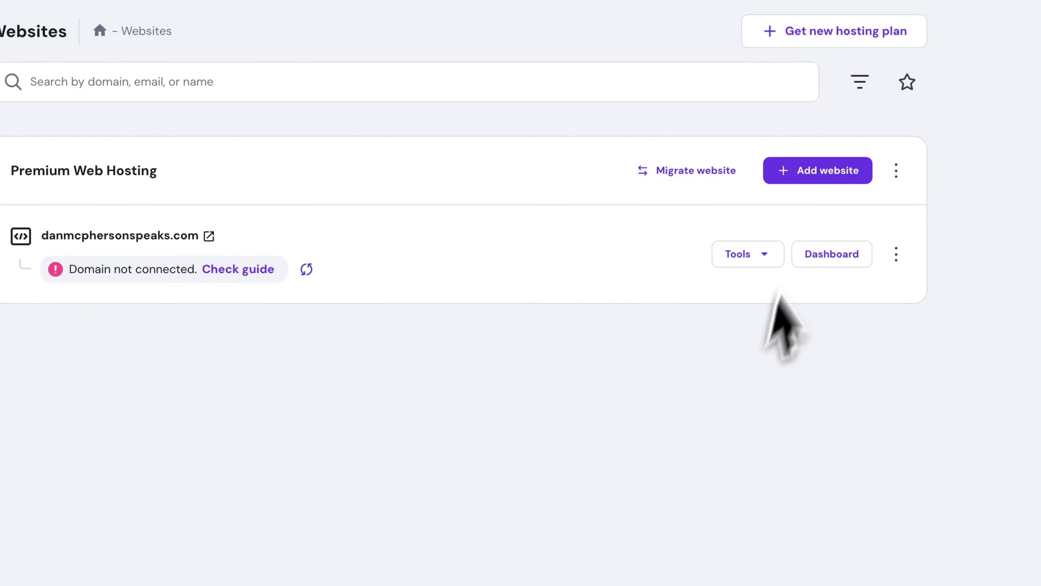
click(819, 173)
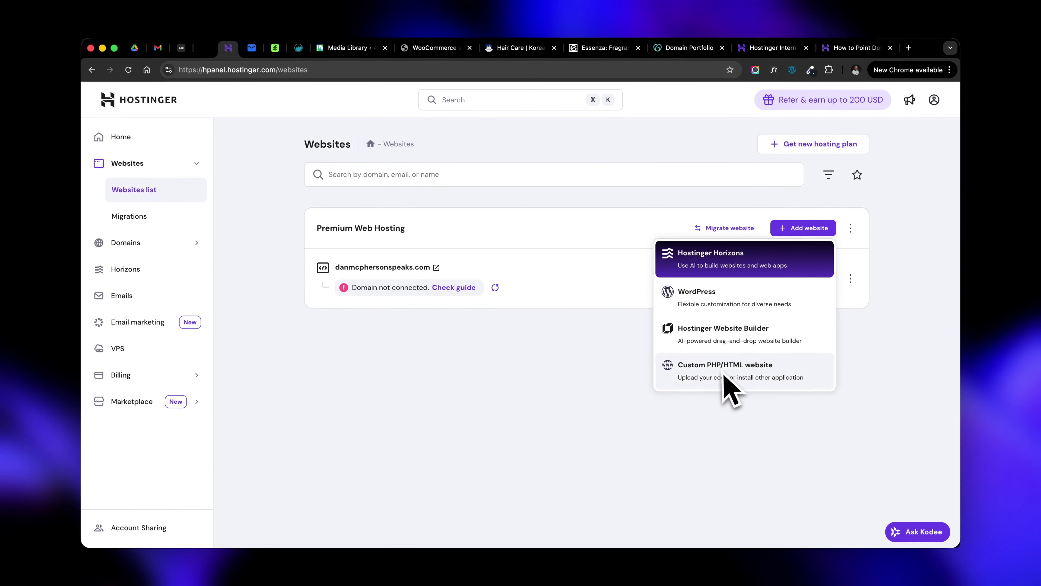
click(732, 374)
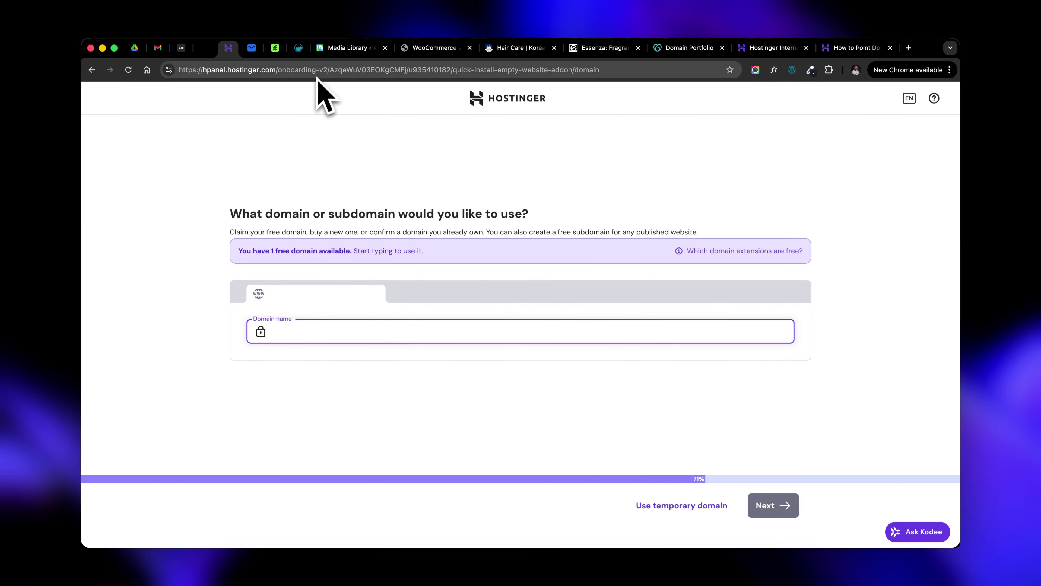
Check the GoDaddy domain portfolio and Hostinger's tutorial on pointing a domain to its nameservers, and return to the website setup
click(690, 48)
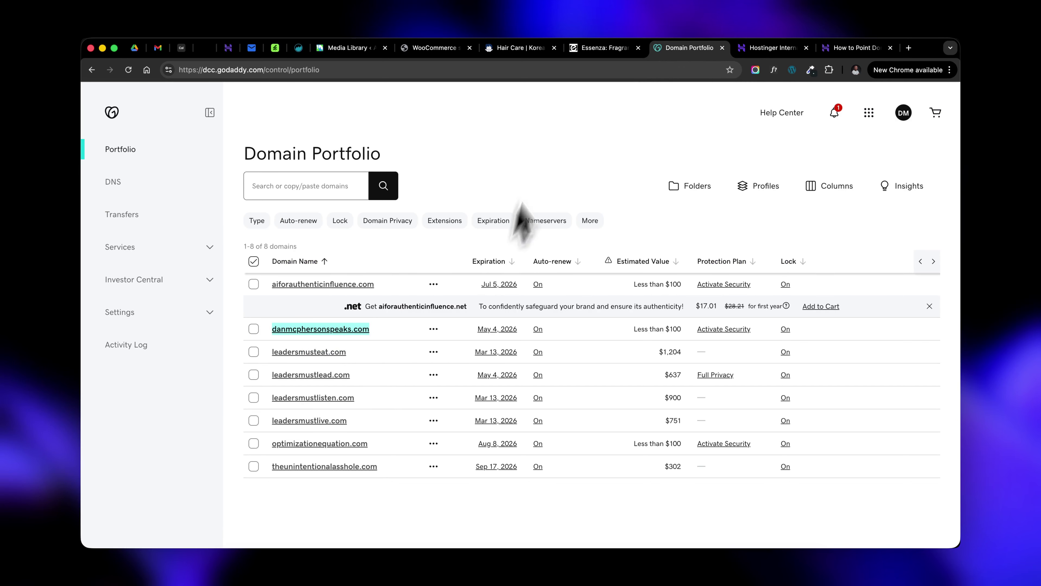
click(762, 48)
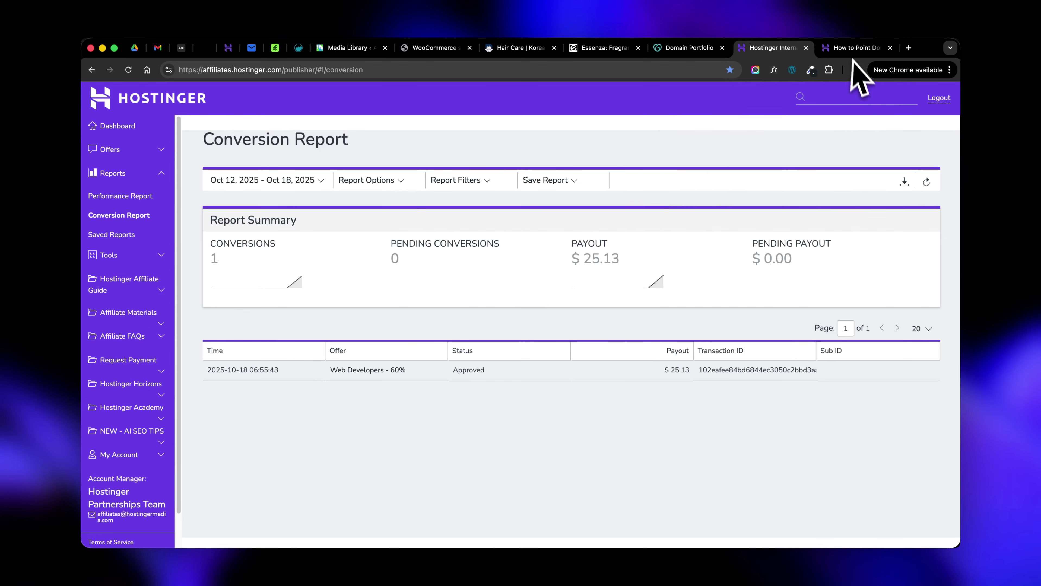
click(852, 48)
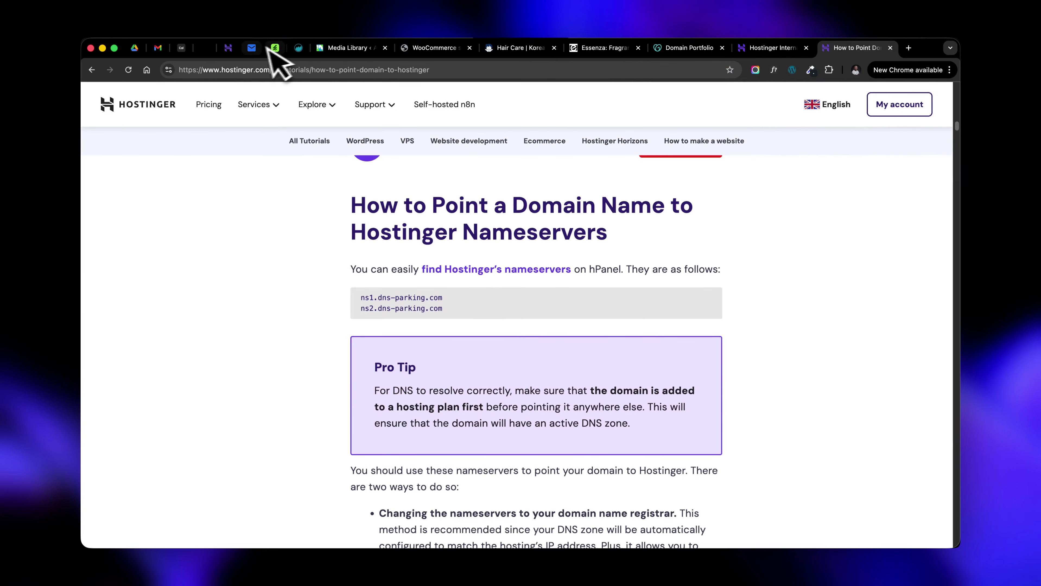
click(229, 48)
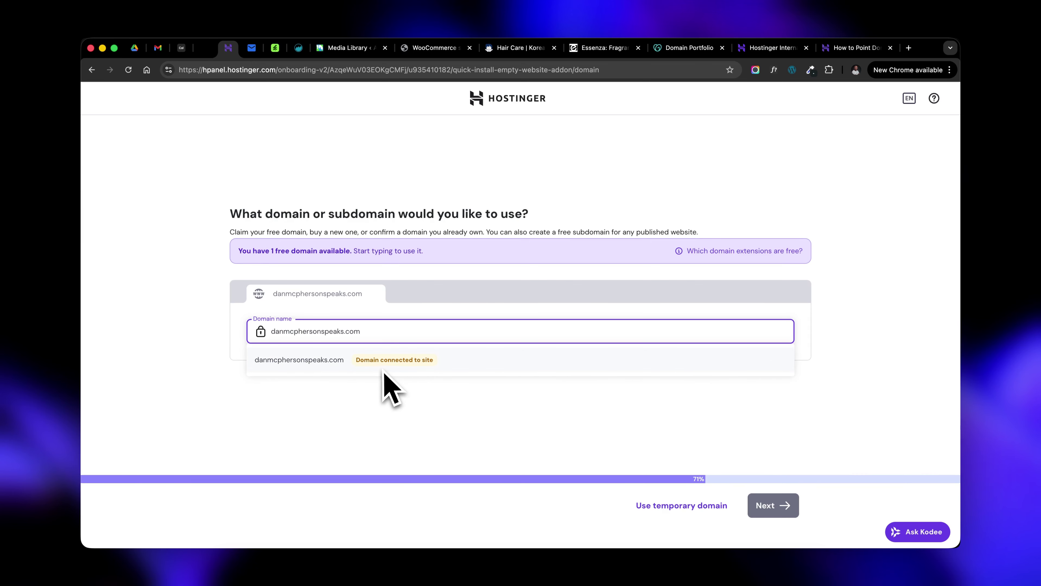
Choose the existing GoDaddy domain for the new website, and leave the onboarding without completing it
click(337, 360)
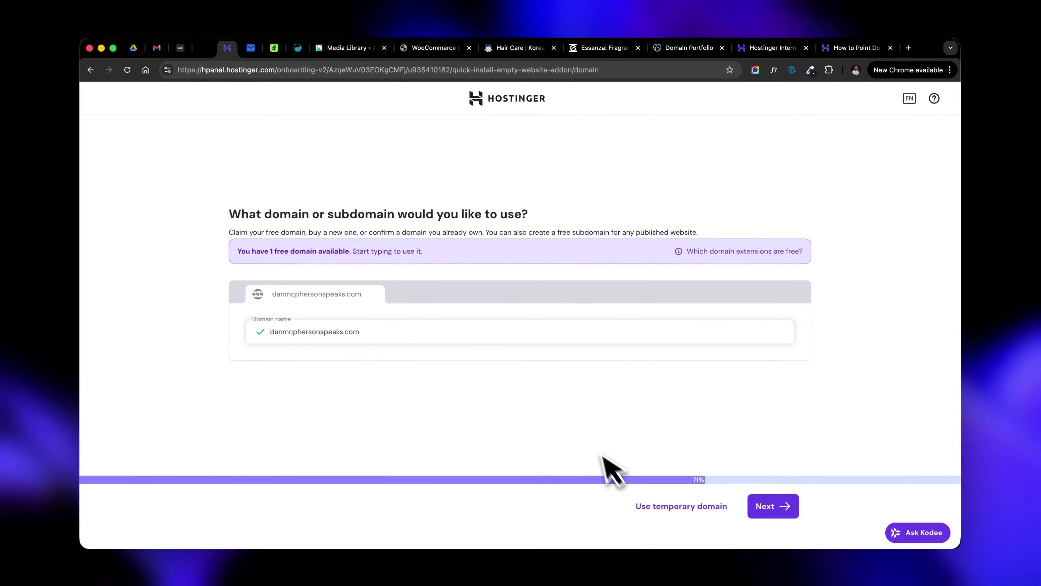
click(90, 70)
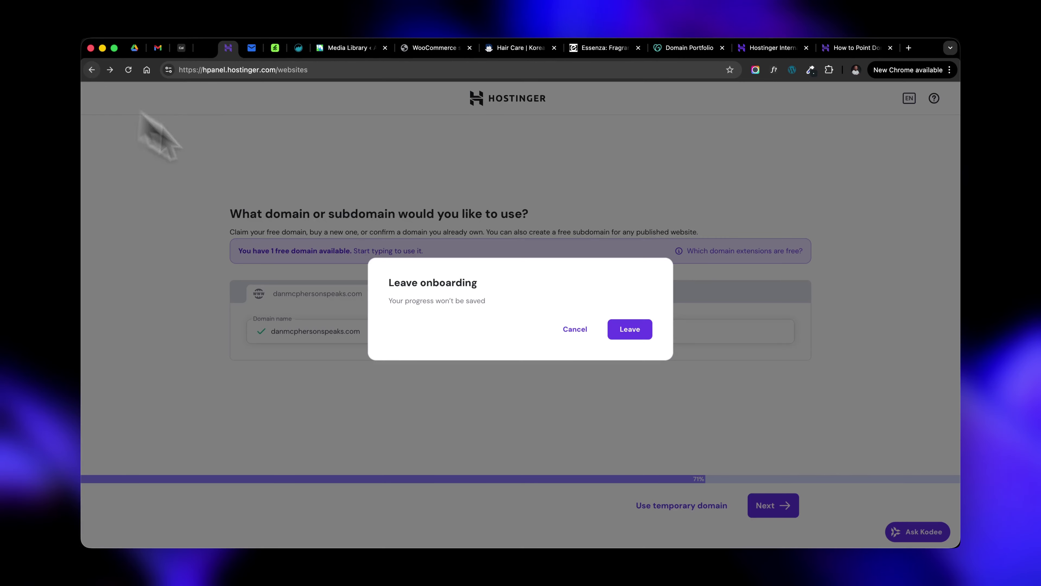
click(632, 332)
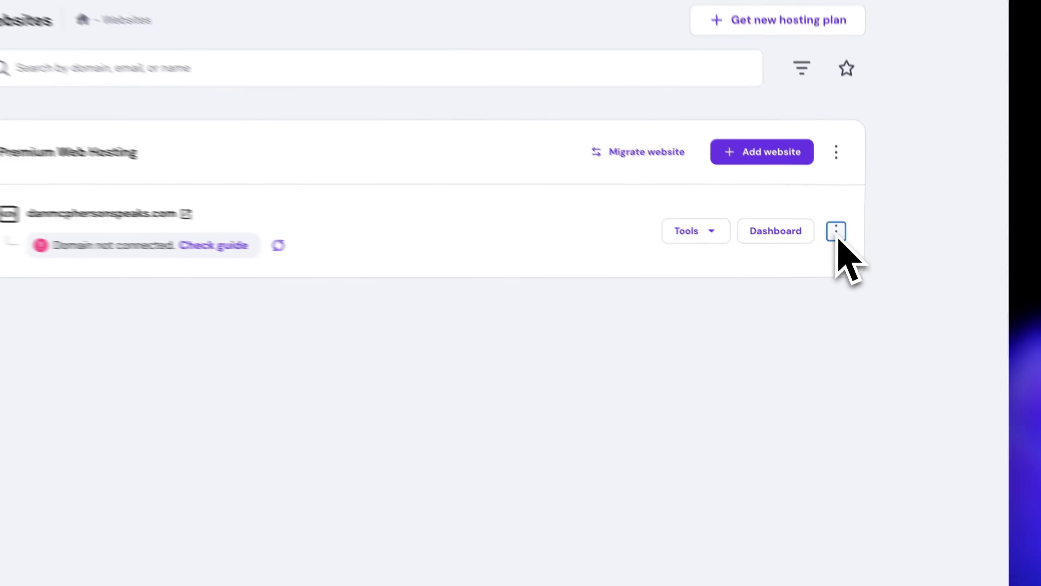
Read the connection guide for the unconnected domain to find Hostinger's nameserver records, and return to the websites list
click(851, 276)
click(377, 309)
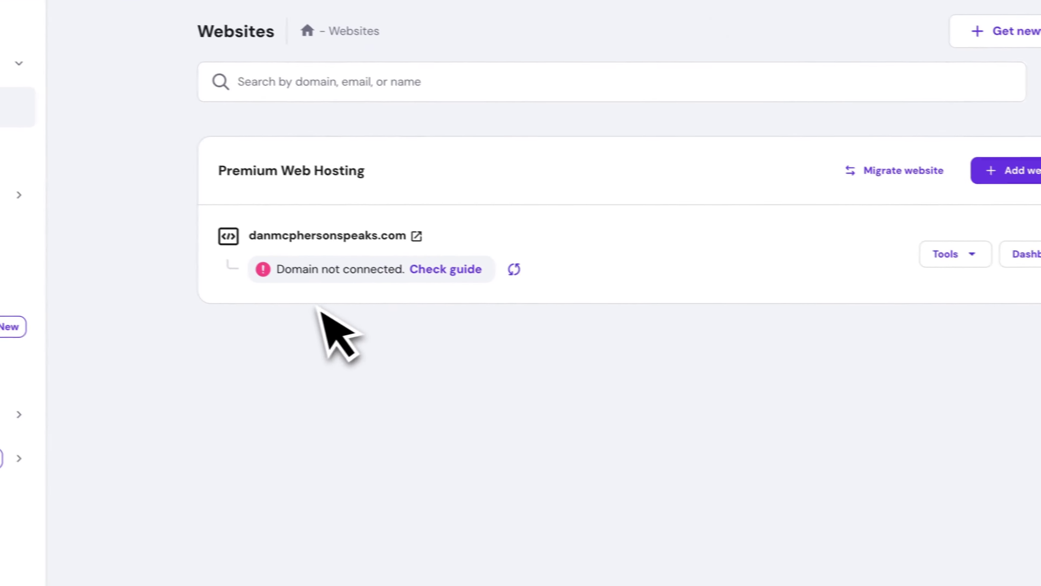
click(468, 275)
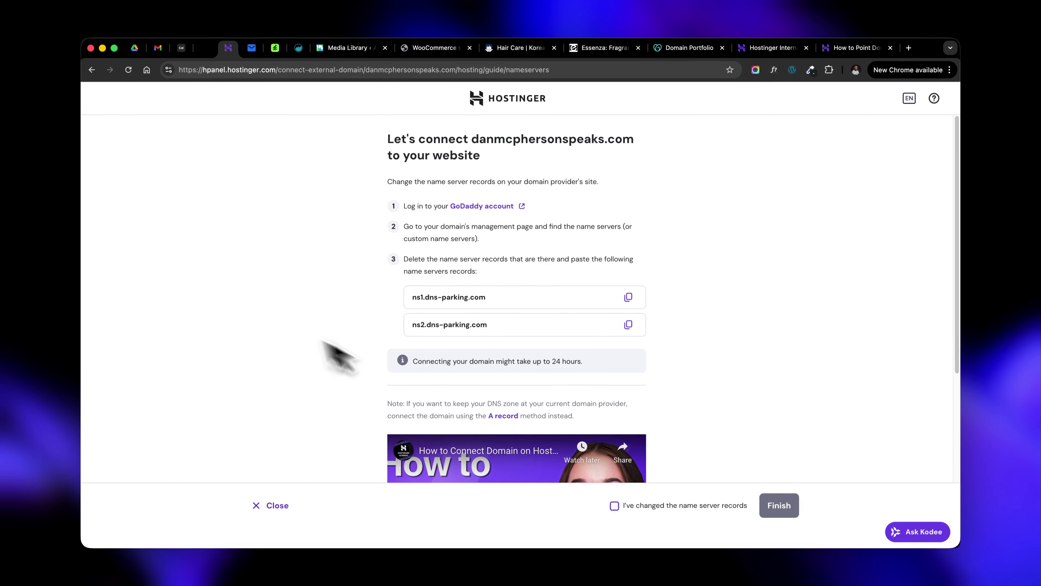
click(91, 69)
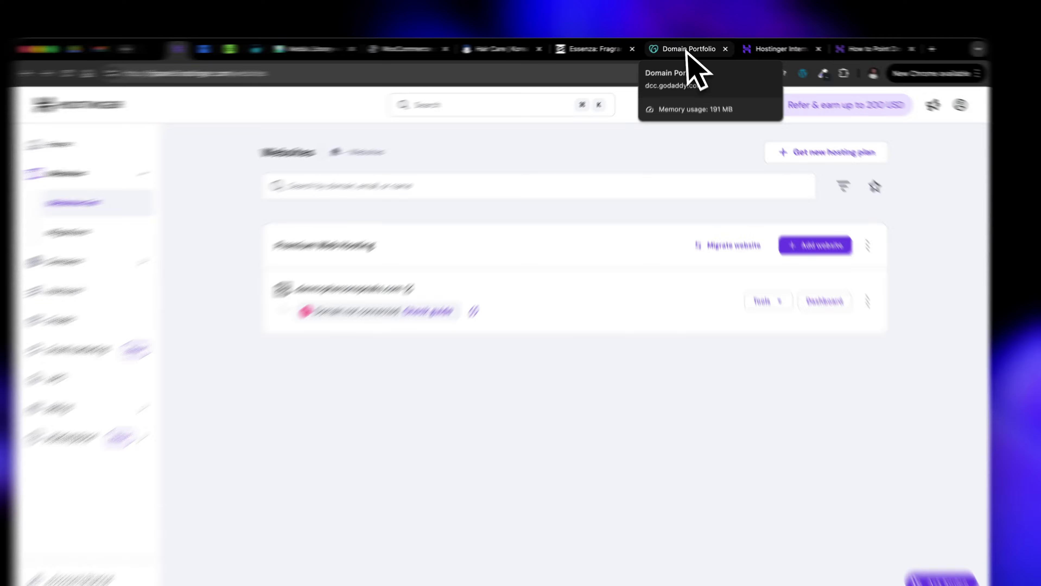
Switch to the GoDaddy domain portfolio and open the DNS management page of the domain being connected
click(690, 48)
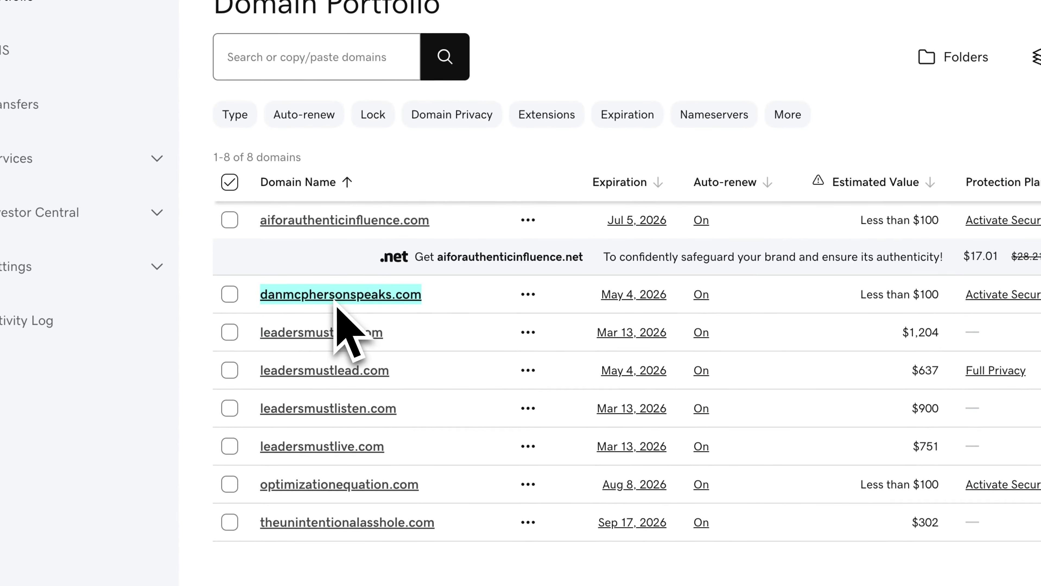
click(528, 295)
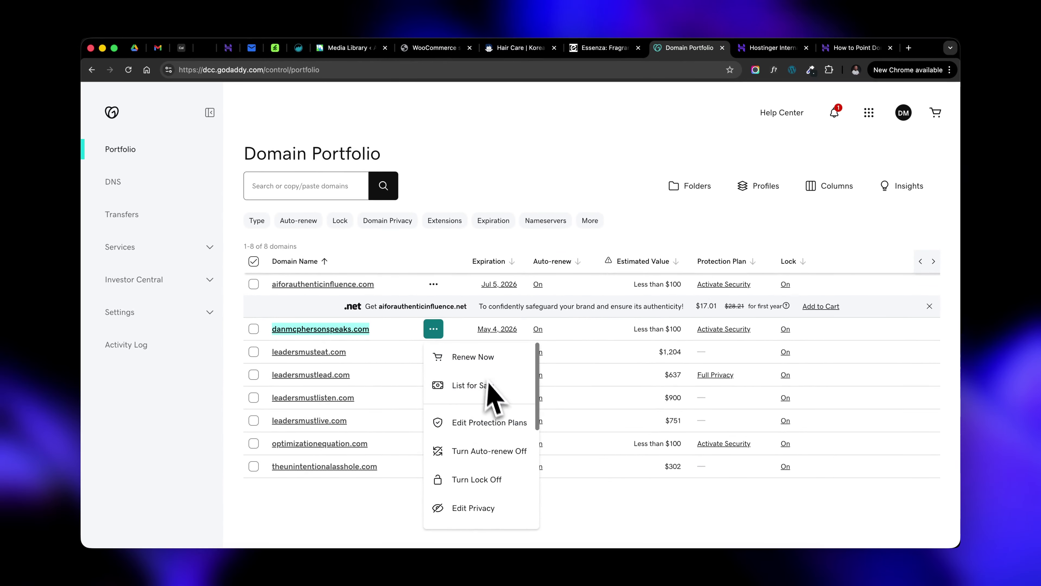
scroll(422, 422, down, 3)
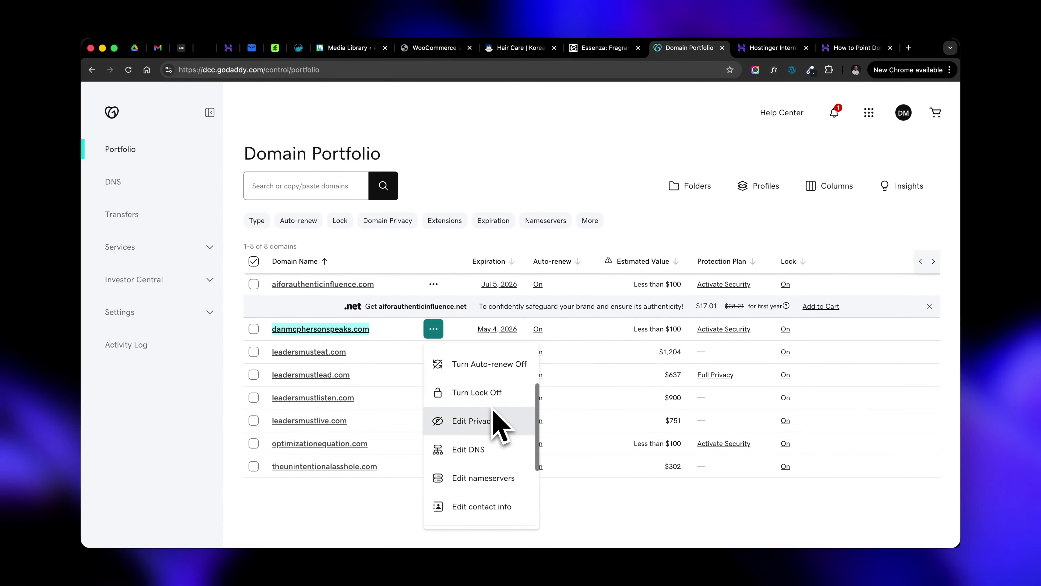
click(484, 452)
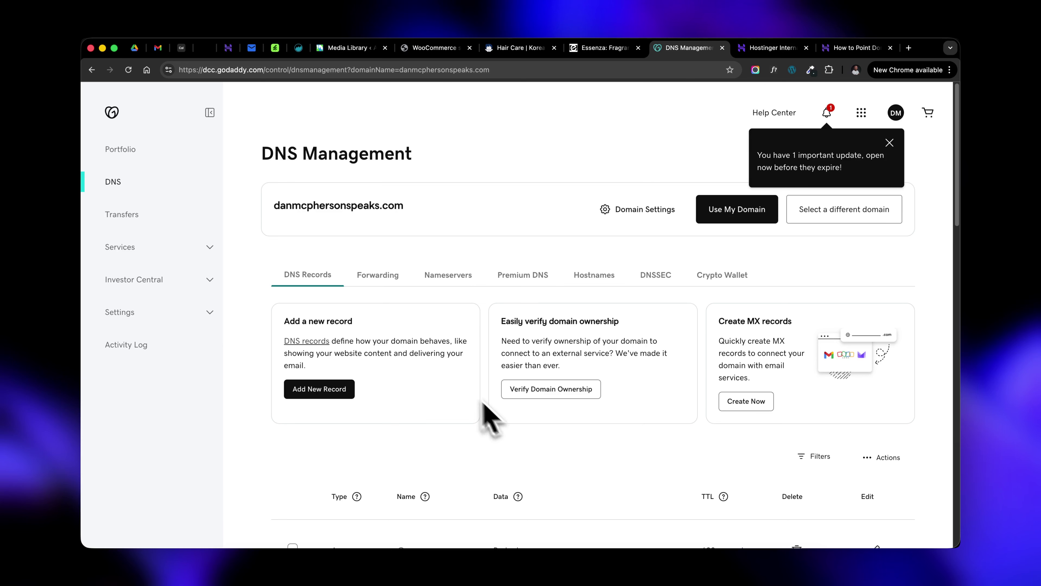
Draft a new A record with a 1 Hour TTL and an additional value field, and discard it
click(312, 389)
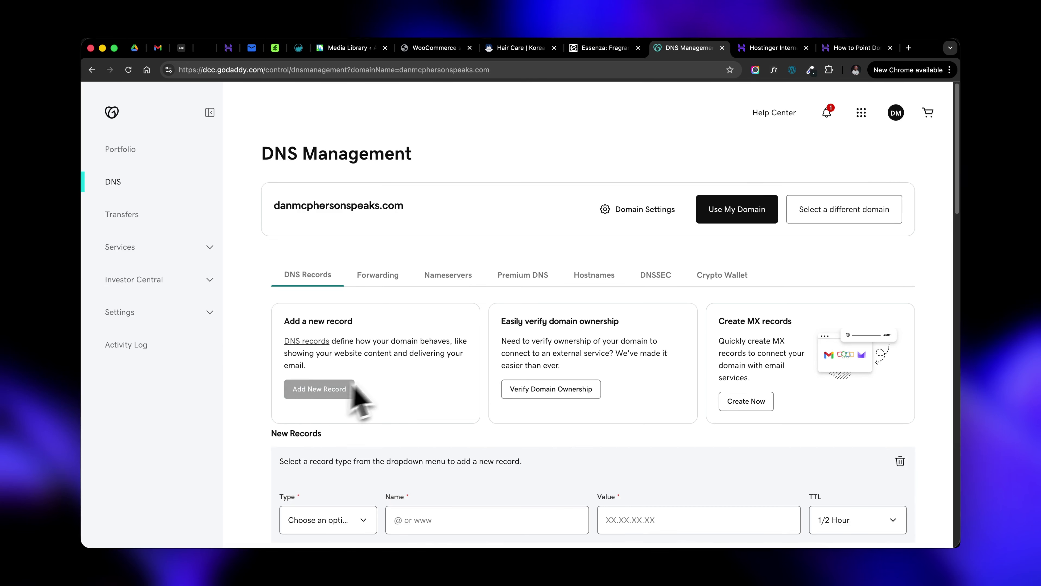
scroll(406, 379, down, 4)
click(332, 352)
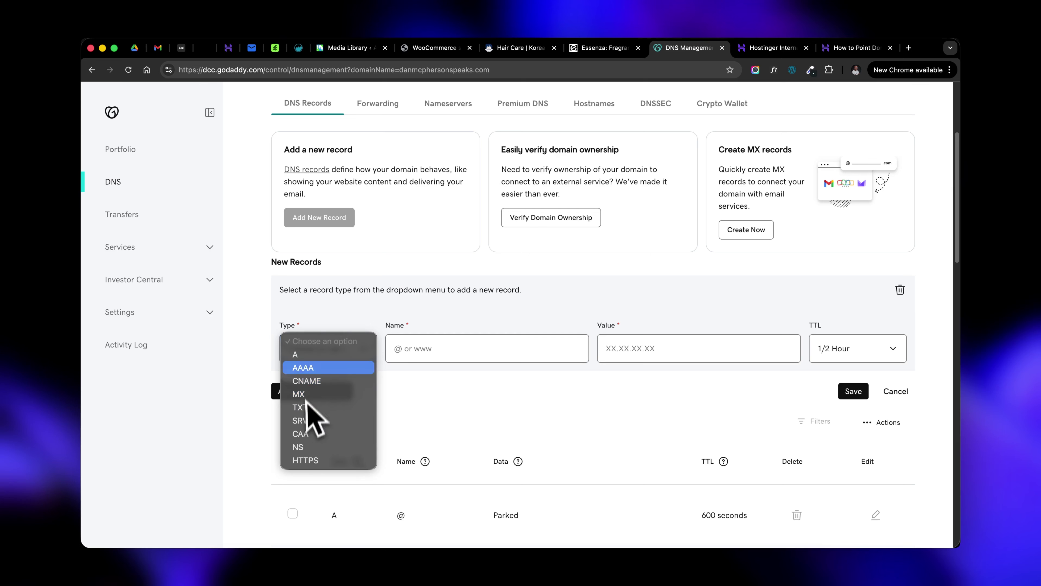
click(308, 355)
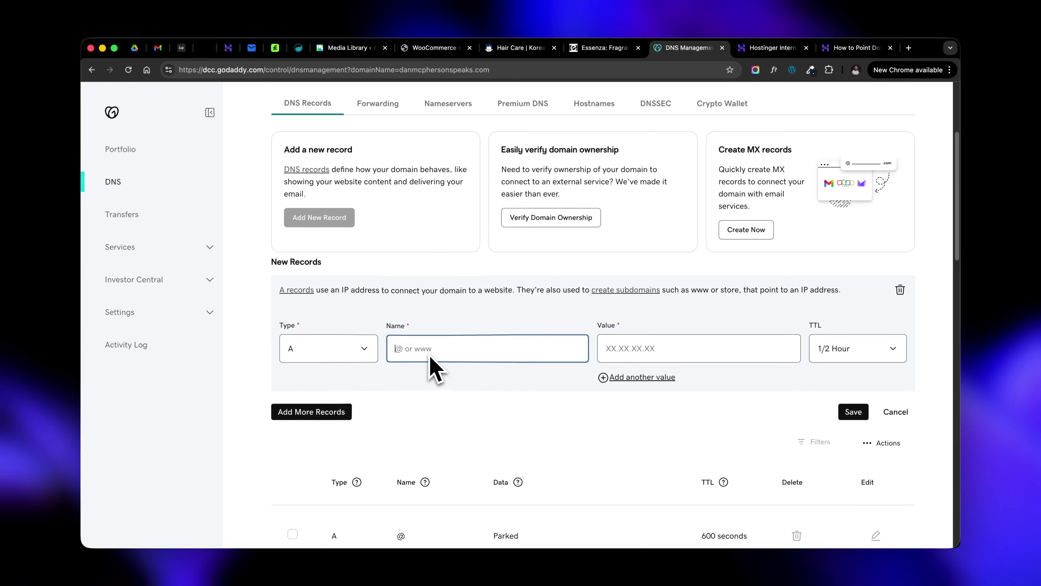
click(615, 356)
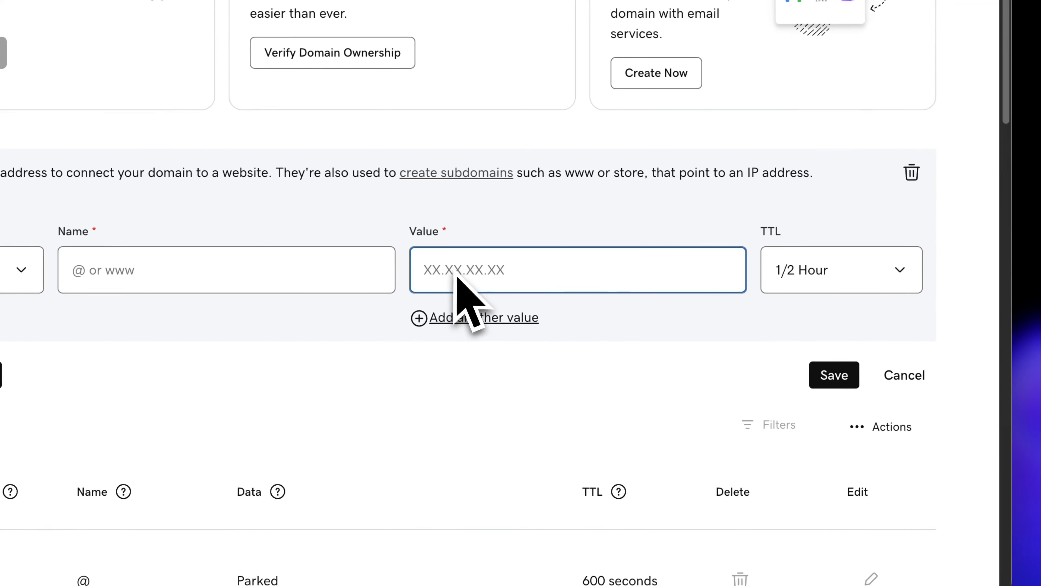
click(806, 275)
click(828, 282)
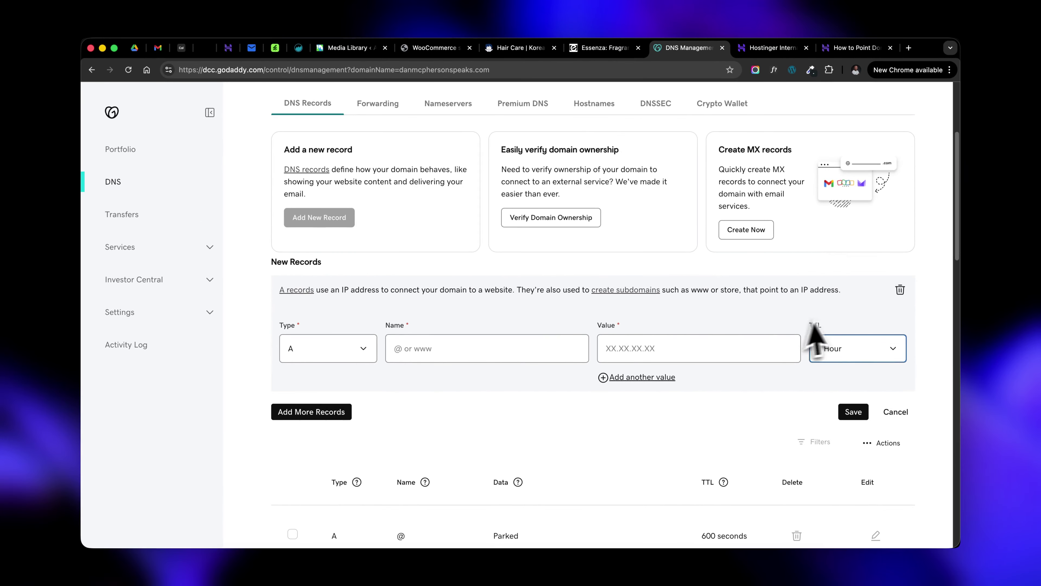
click(637, 378)
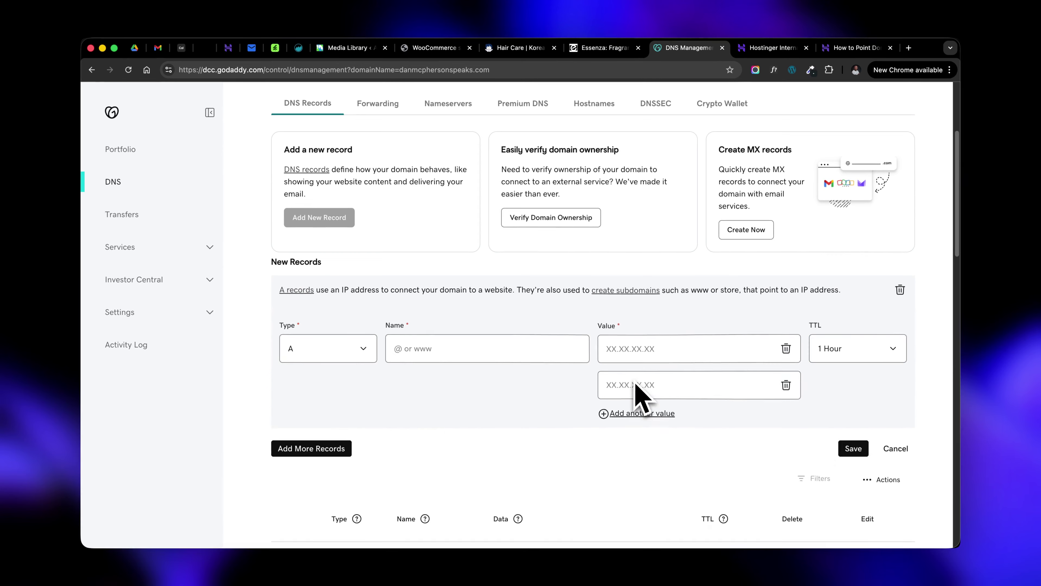
click(900, 290)
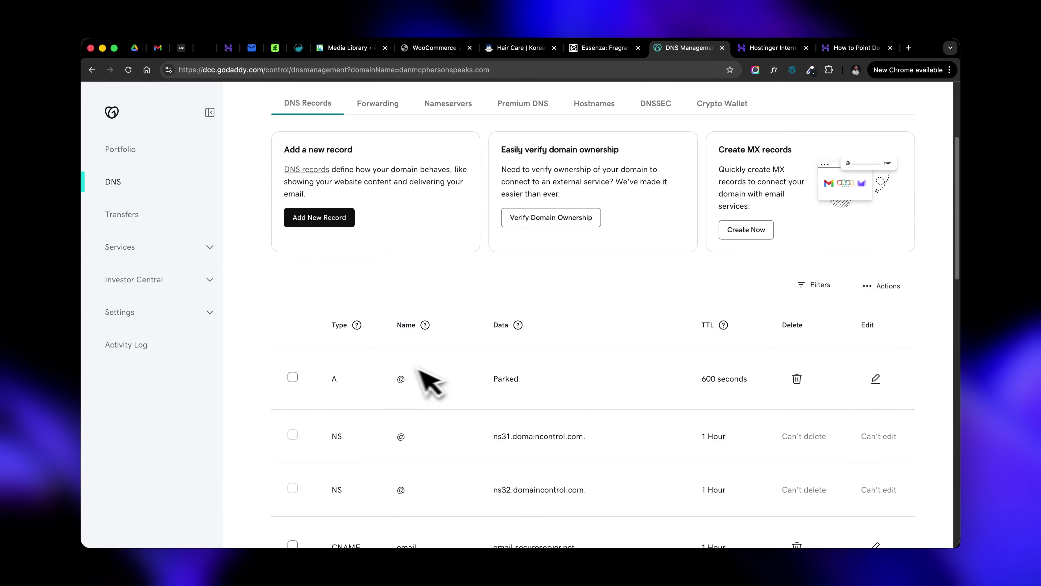
Open the domain's nameserver settings and examine the default nameservers in use
scroll(491, 302, up, 3)
scroll(491, 302, up, 2)
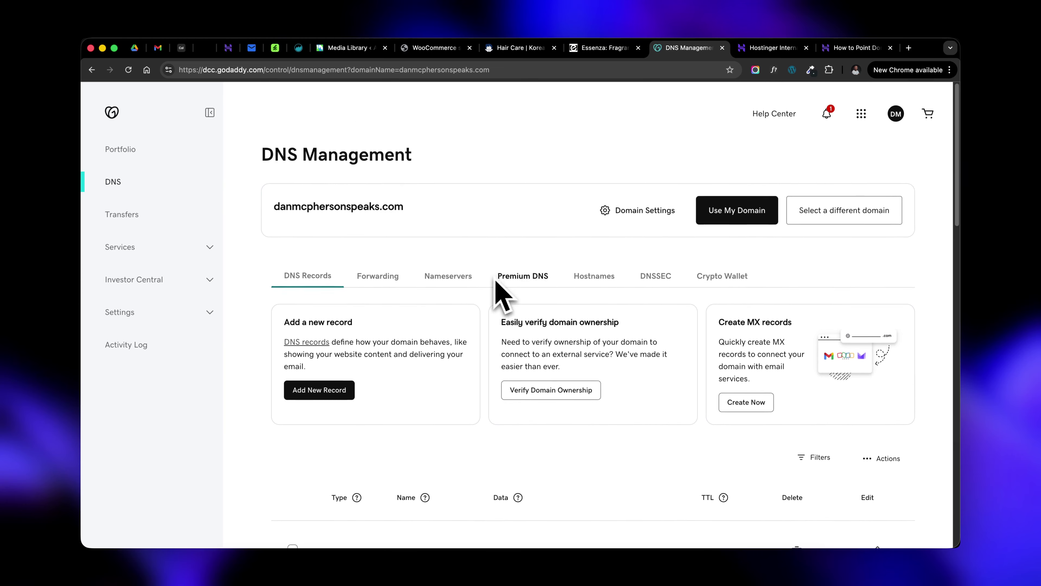
click(456, 282)
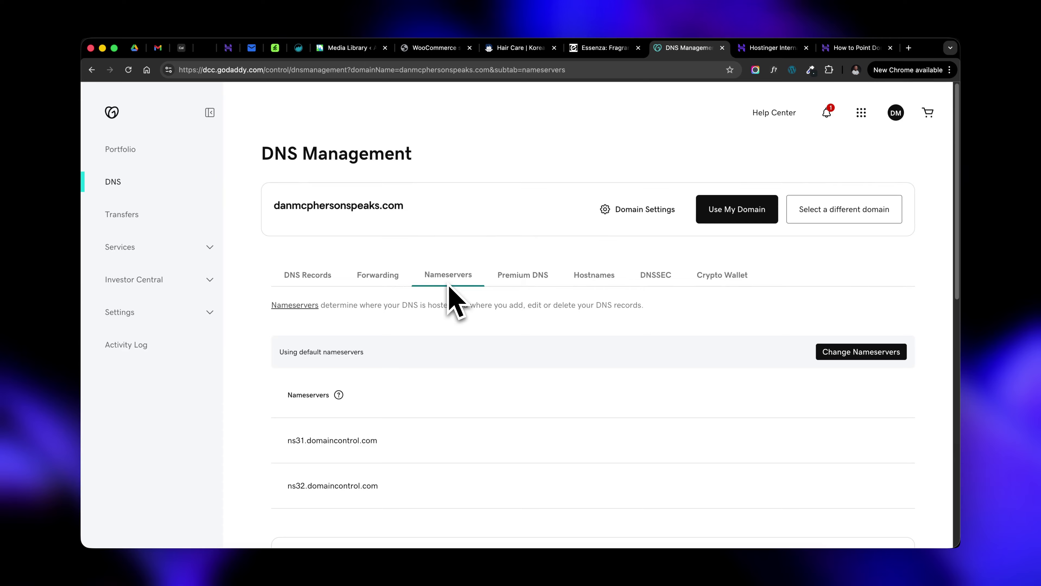
scroll(449, 286, down, 3)
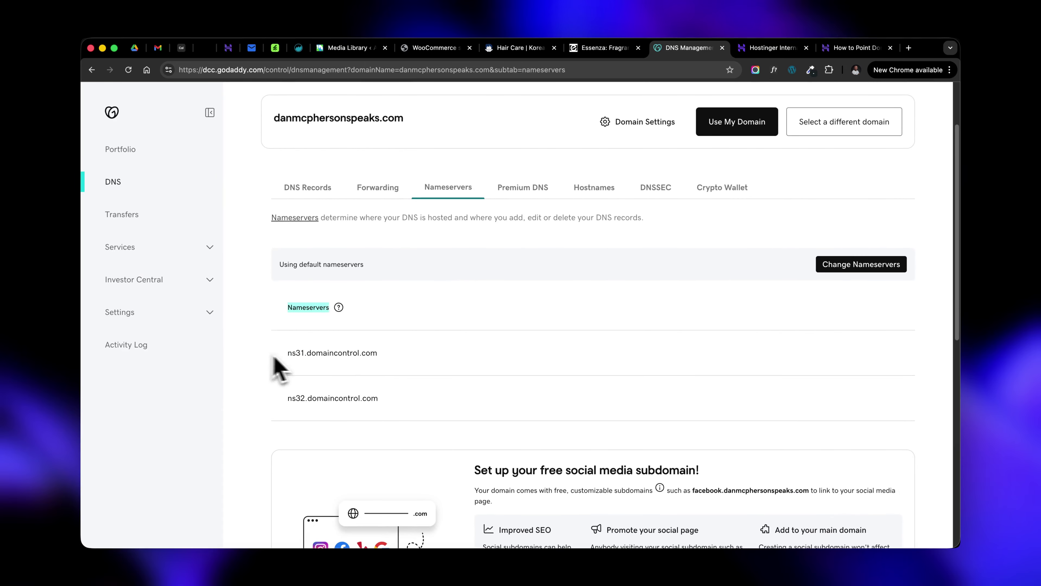
drag(275, 368, 392, 419)
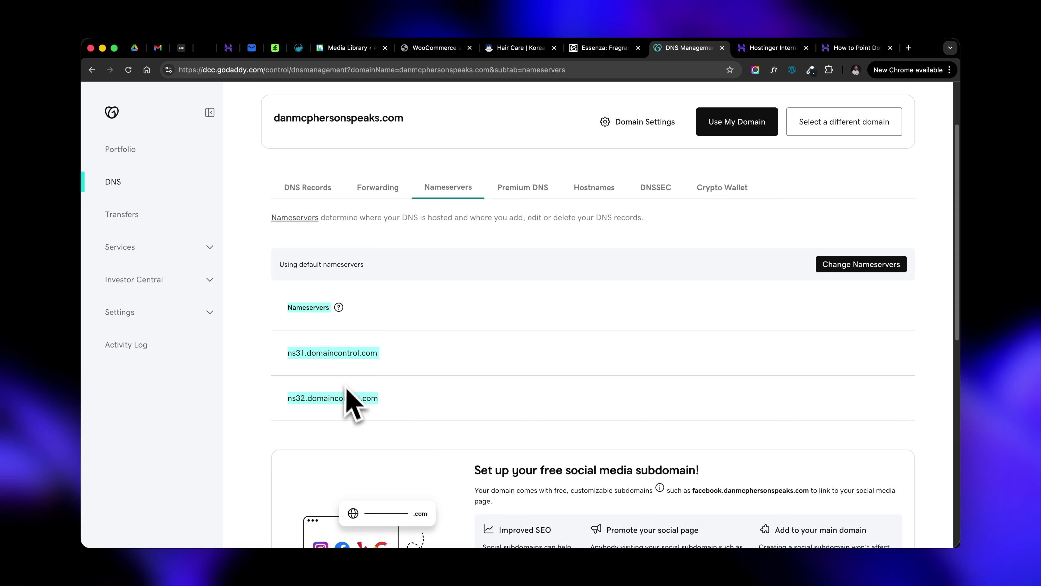
click(291, 366)
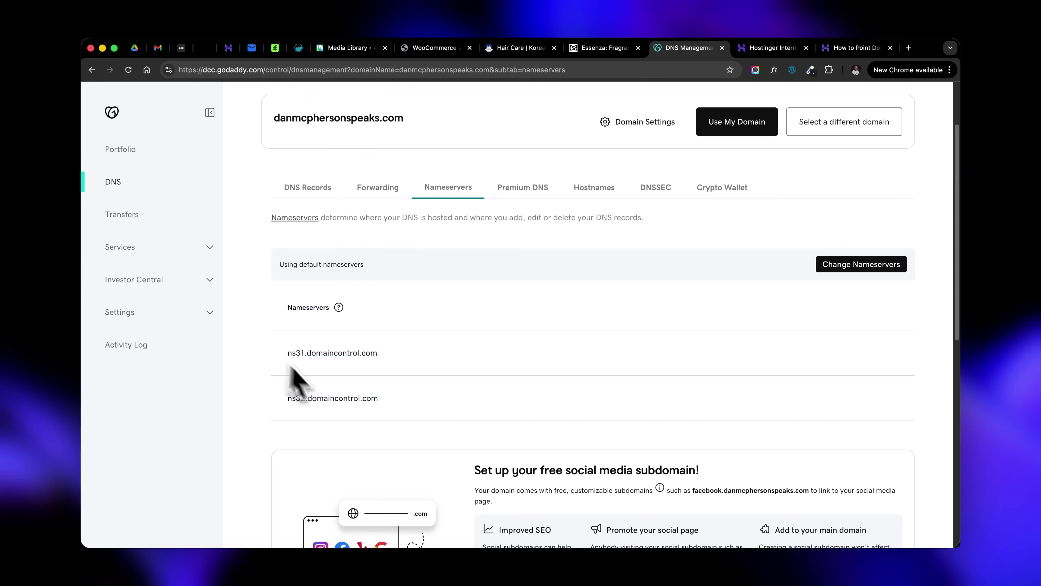
Choose custom nameservers for the domain in GoDaddy, and open Hostinger's connection guide for the unconnected domain
click(858, 266)
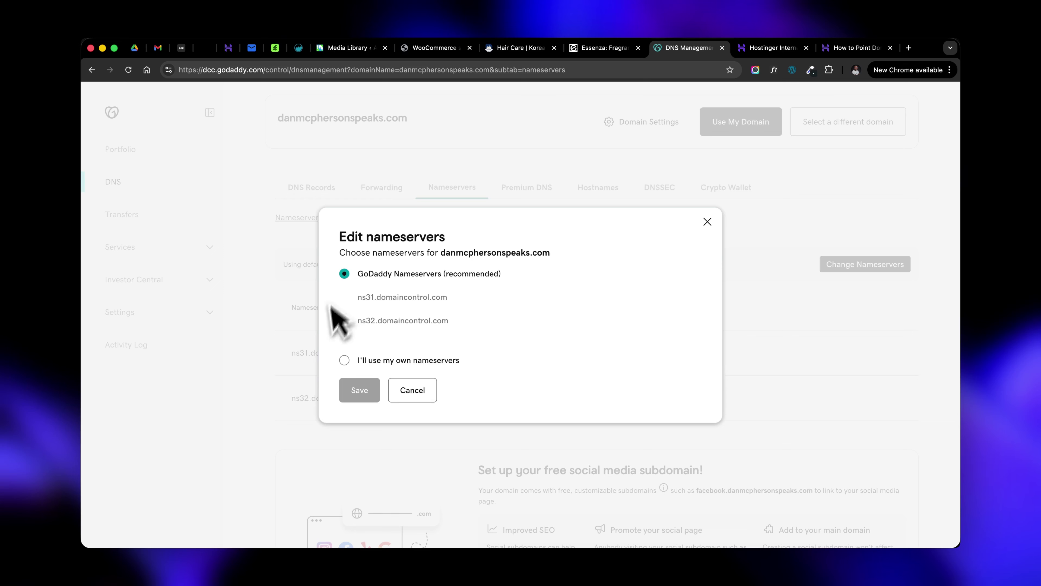
click(344, 361)
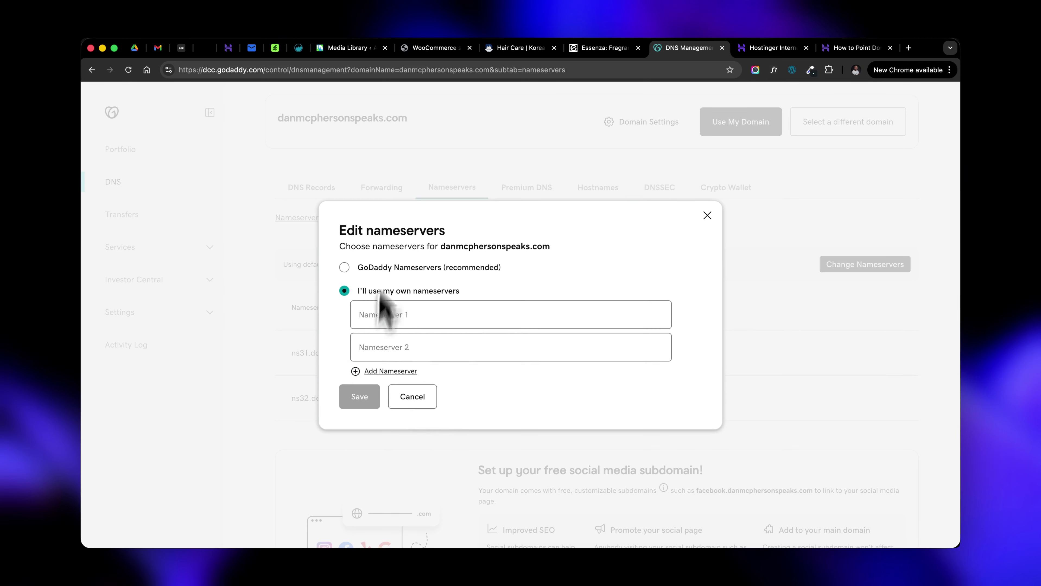
click(776, 49)
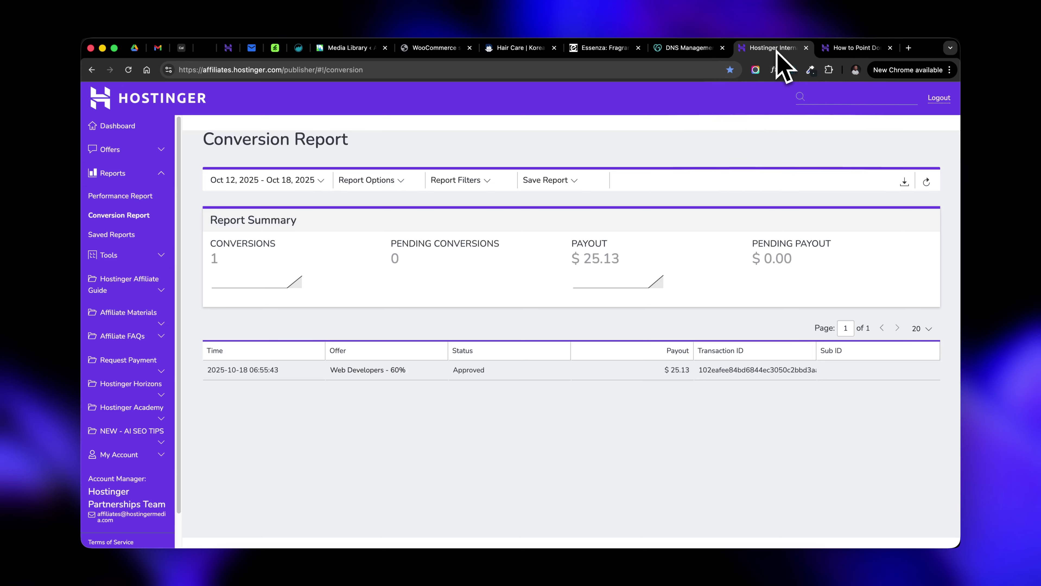
click(856, 48)
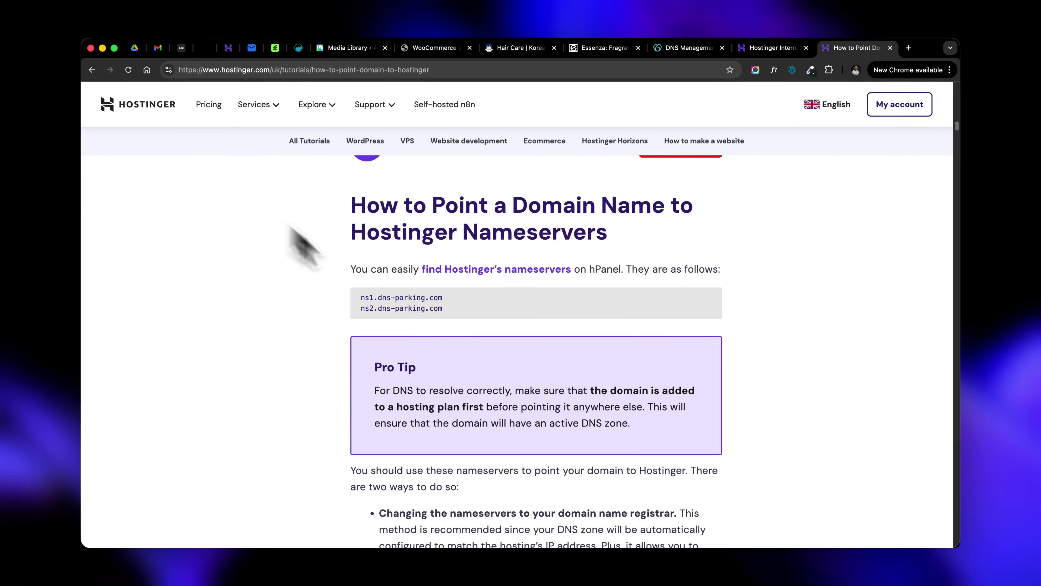
click(228, 48)
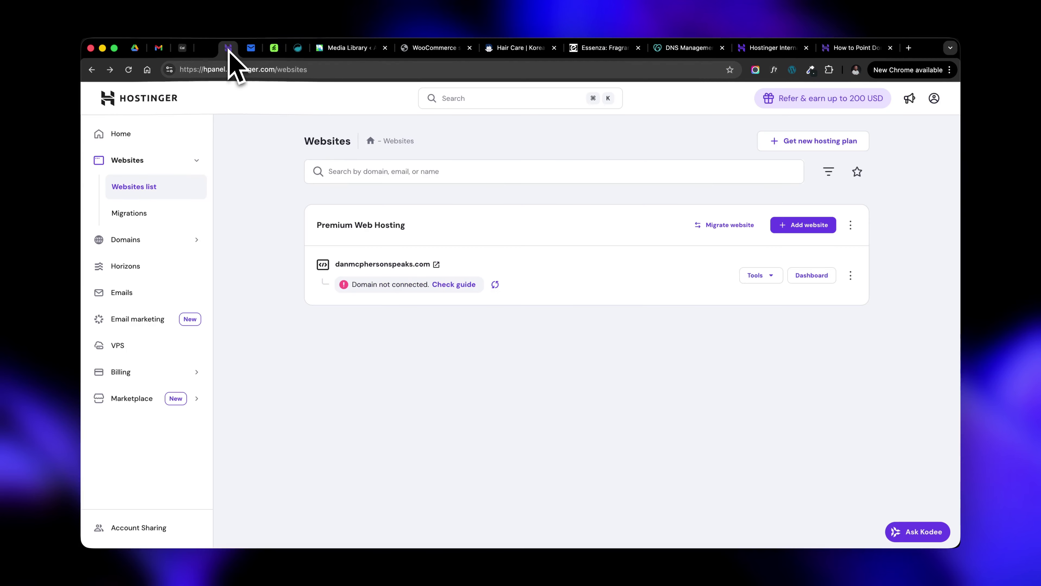
click(452, 287)
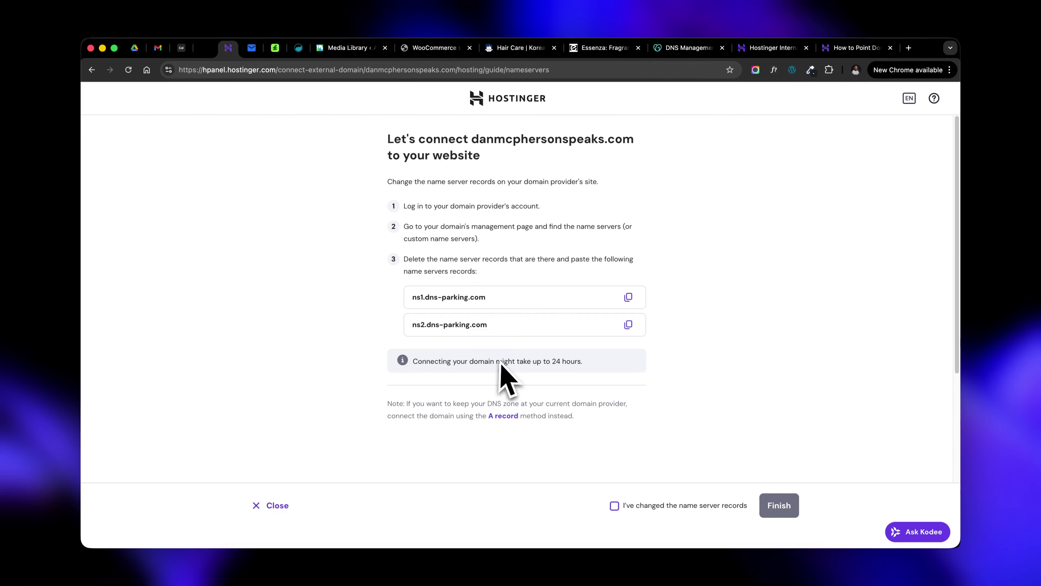
click(91, 70)
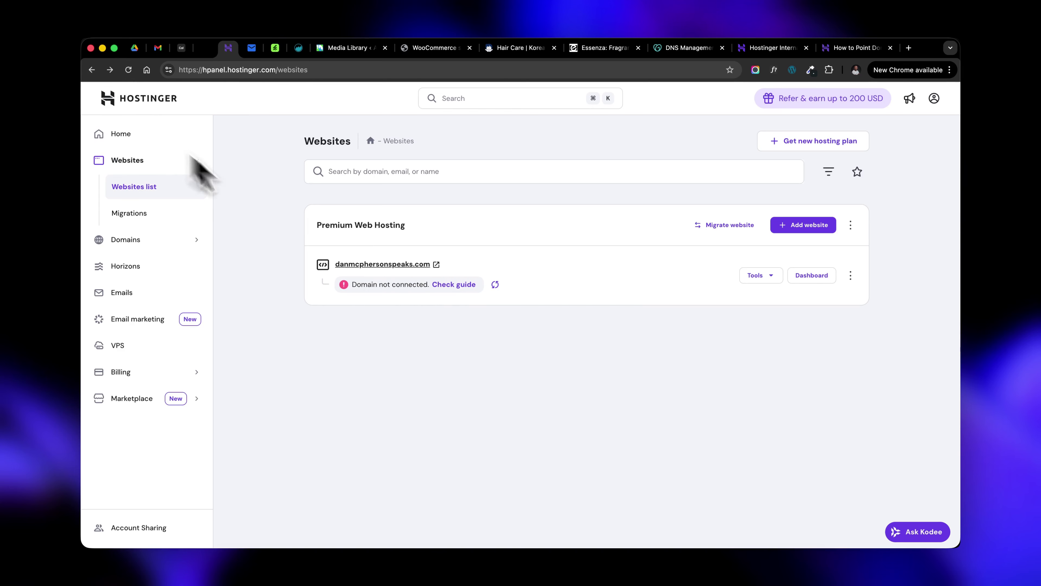
click(454, 286)
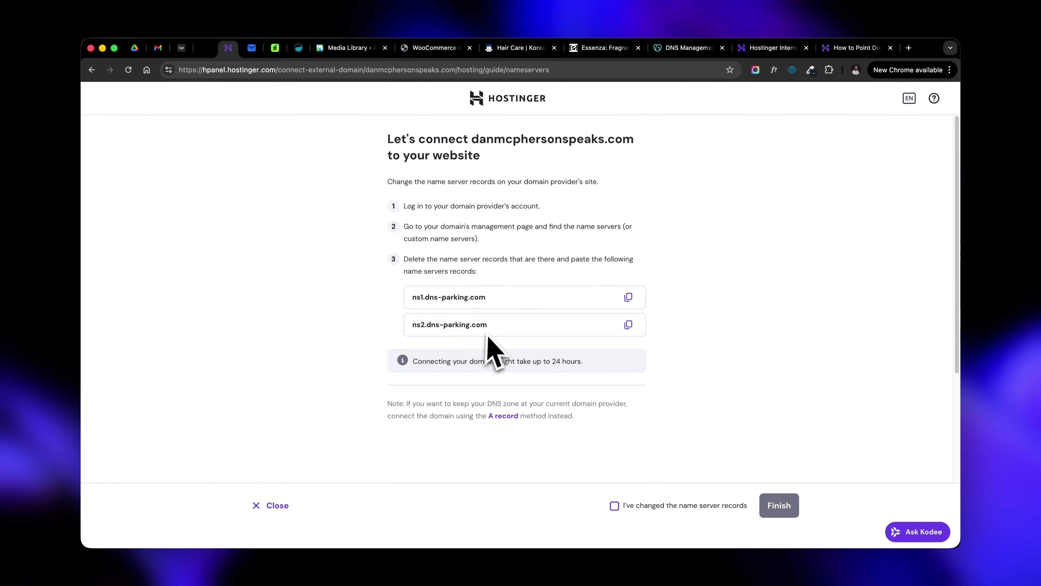
Copy ns1.dns-parking.com from the Hostinger guide and enter it as the first nameserver in GoDaddy
click(627, 296)
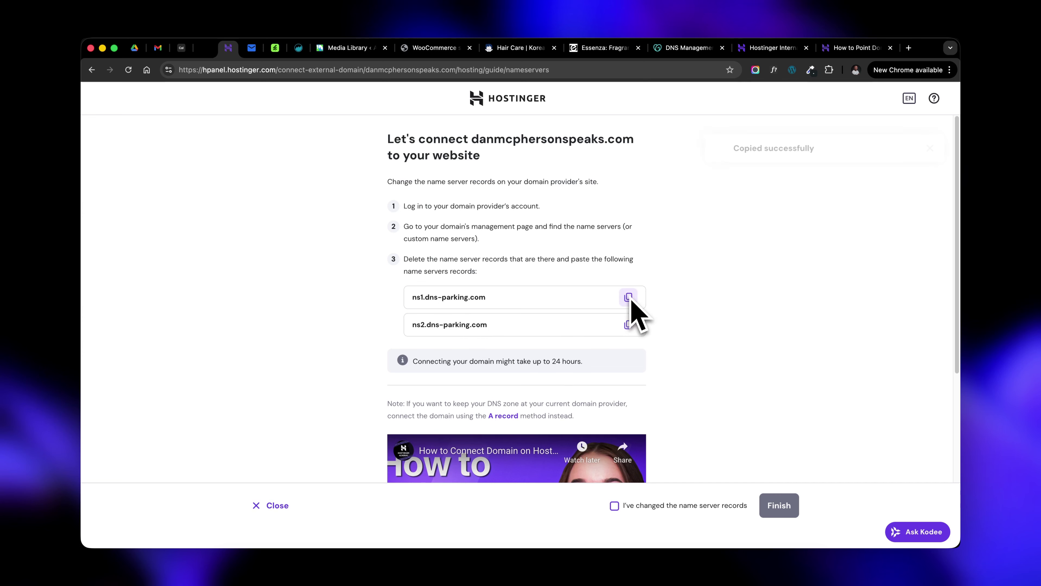
click(696, 48)
click(411, 318)
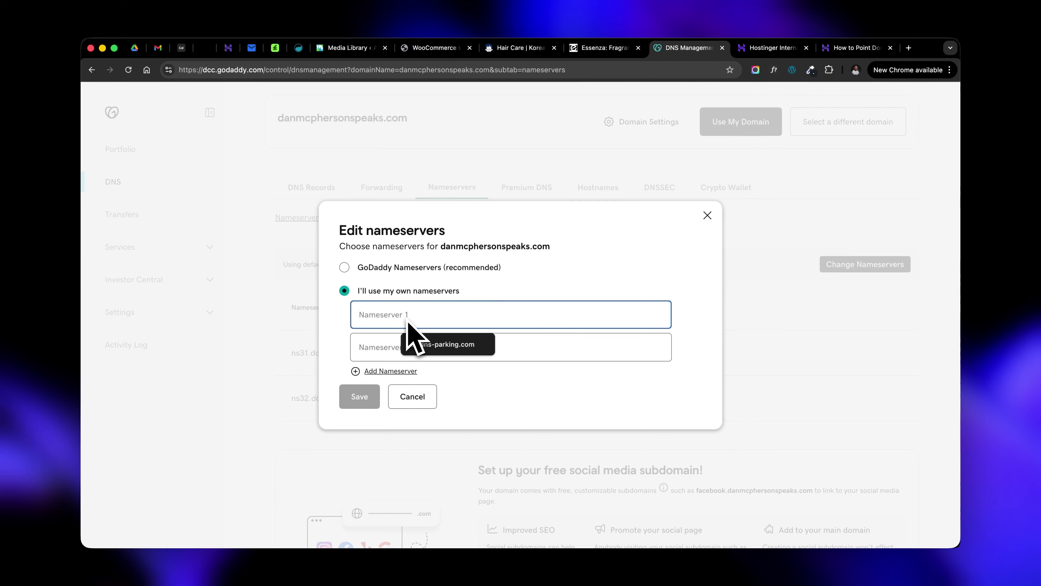
key(super+v)
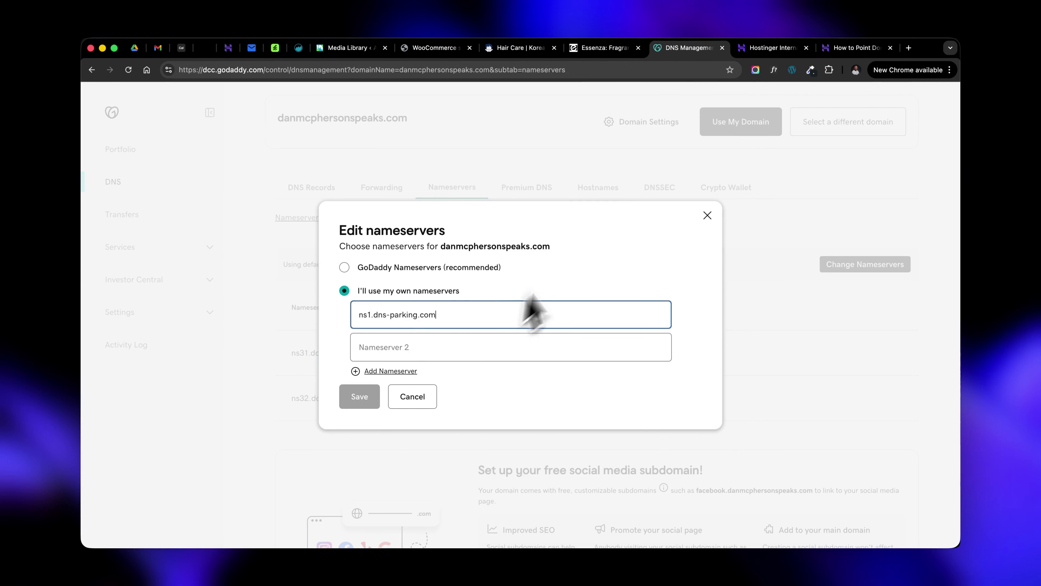
Copy ns2.dns-parking.com from the Hostinger guide into GoDaddy's second nameserver, then save and confirm the nameserver change
click(227, 48)
click(628, 325)
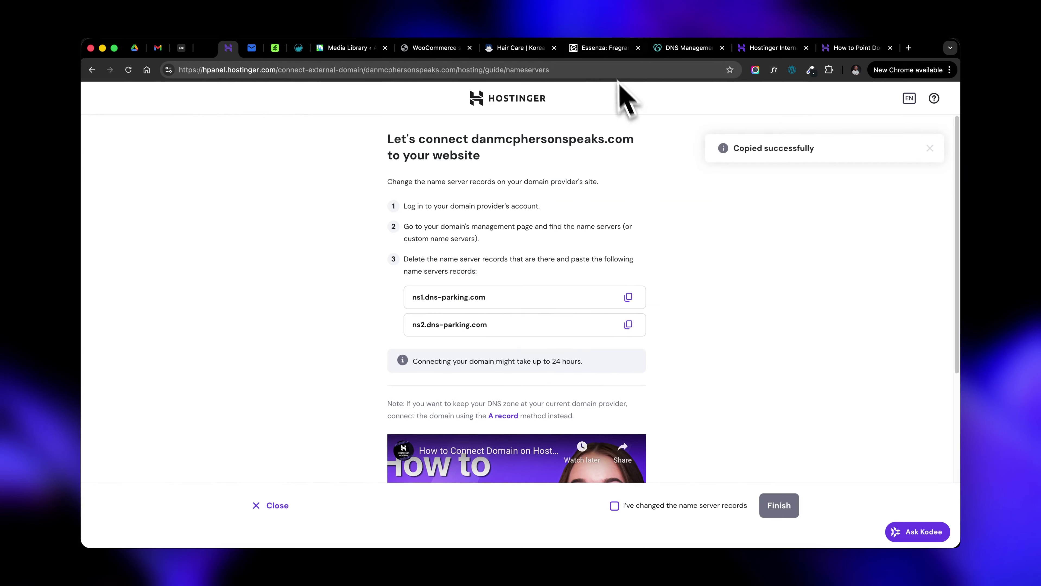
click(667, 53)
click(413, 357)
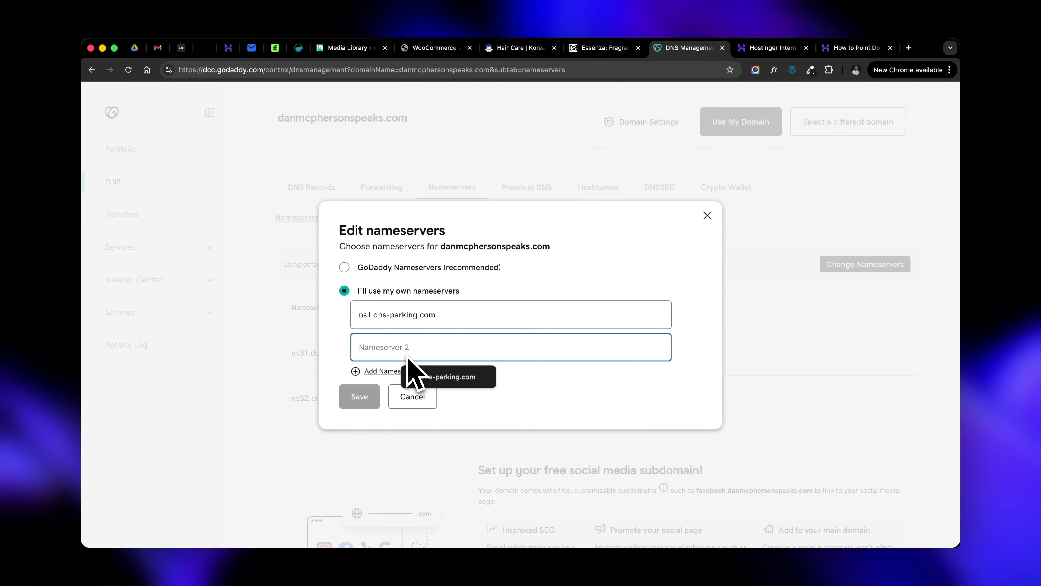
key(super+v)
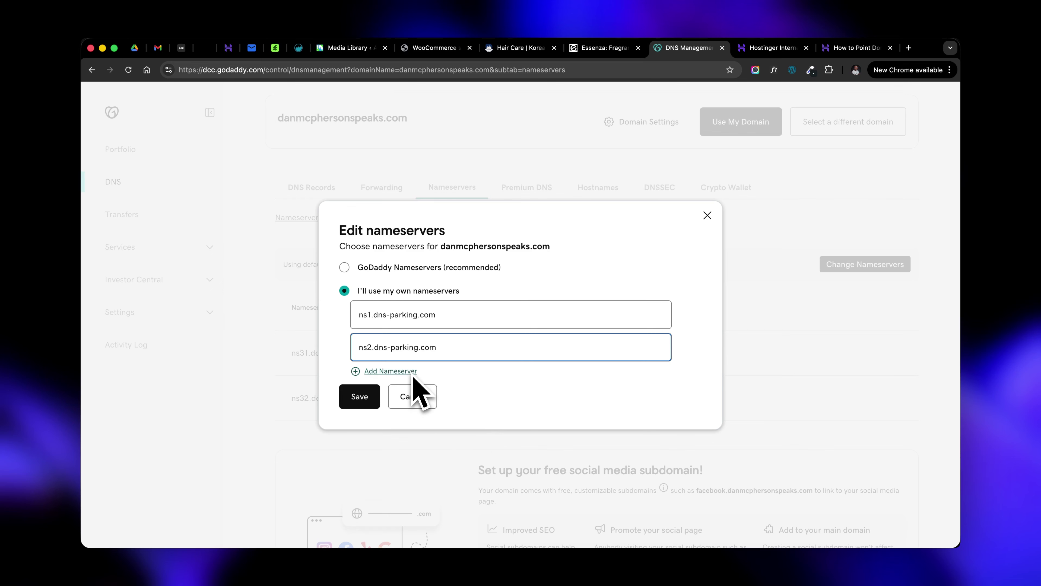
click(358, 397)
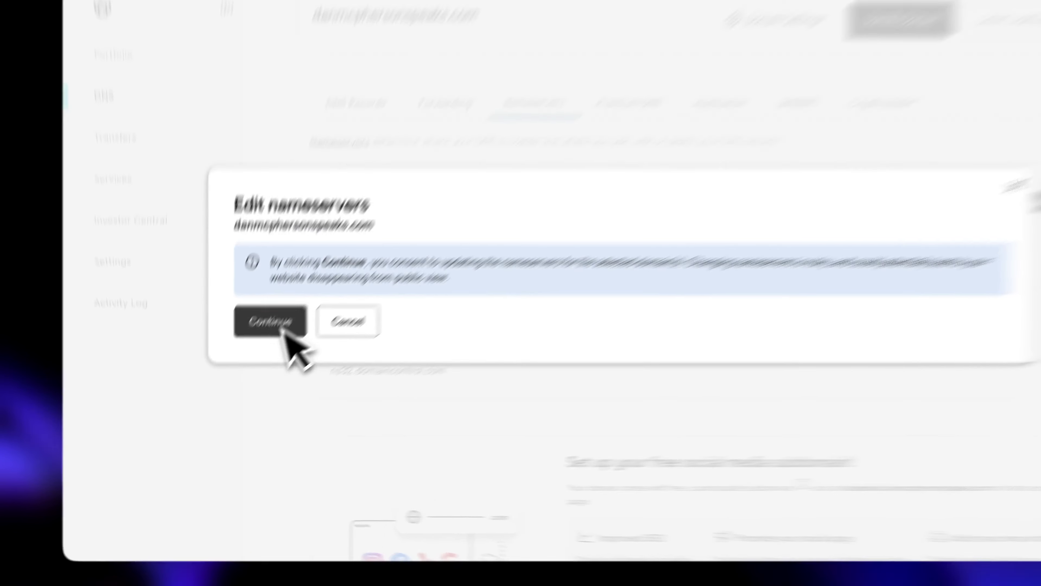
click(244, 359)
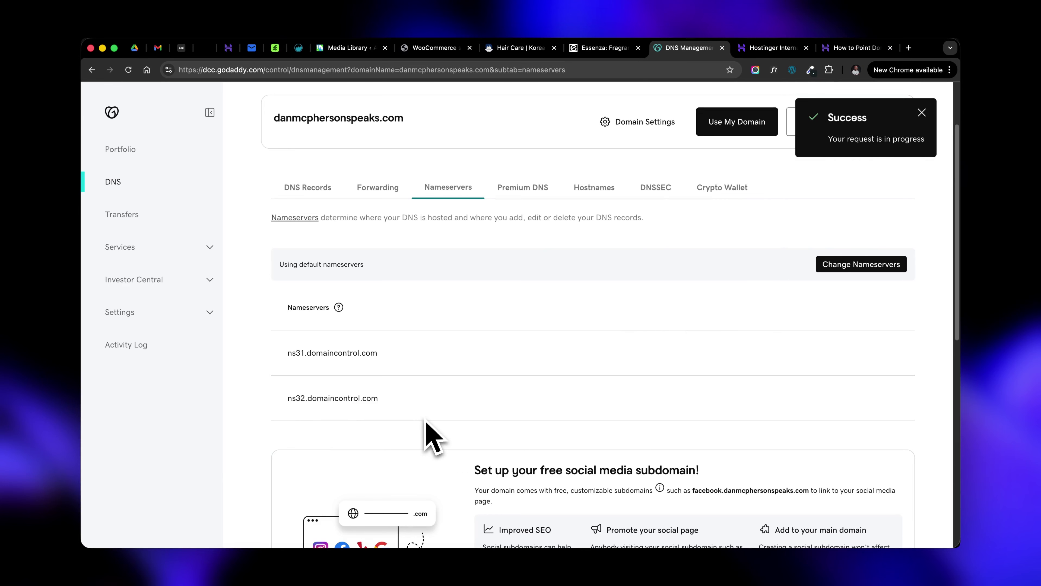
Look over the domain's nameserver list and reload the DNS management page to check the updated entries
scroll(397, 384, down, 2)
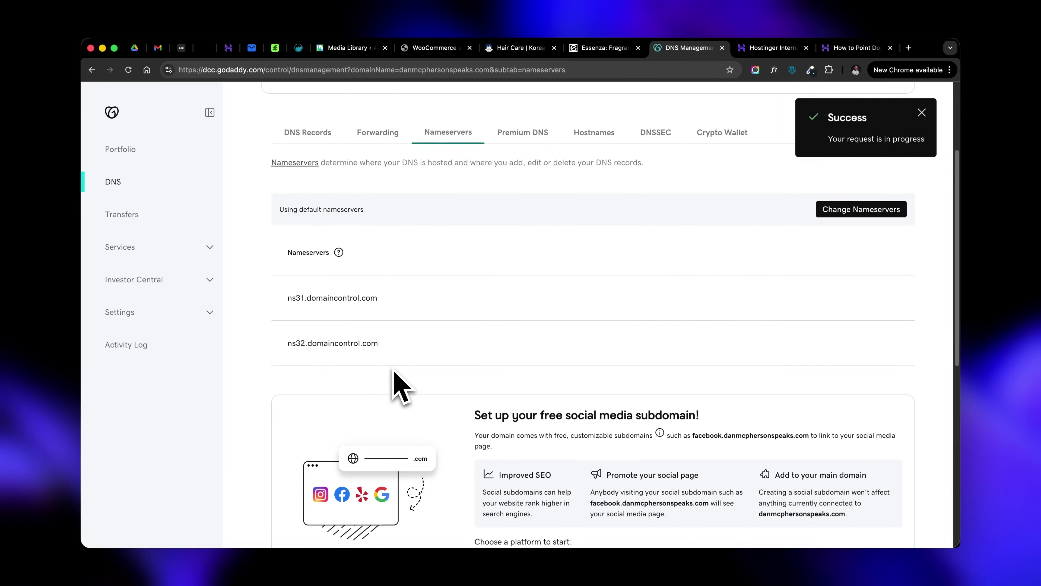
scroll(400, 380, up, 5)
click(128, 70)
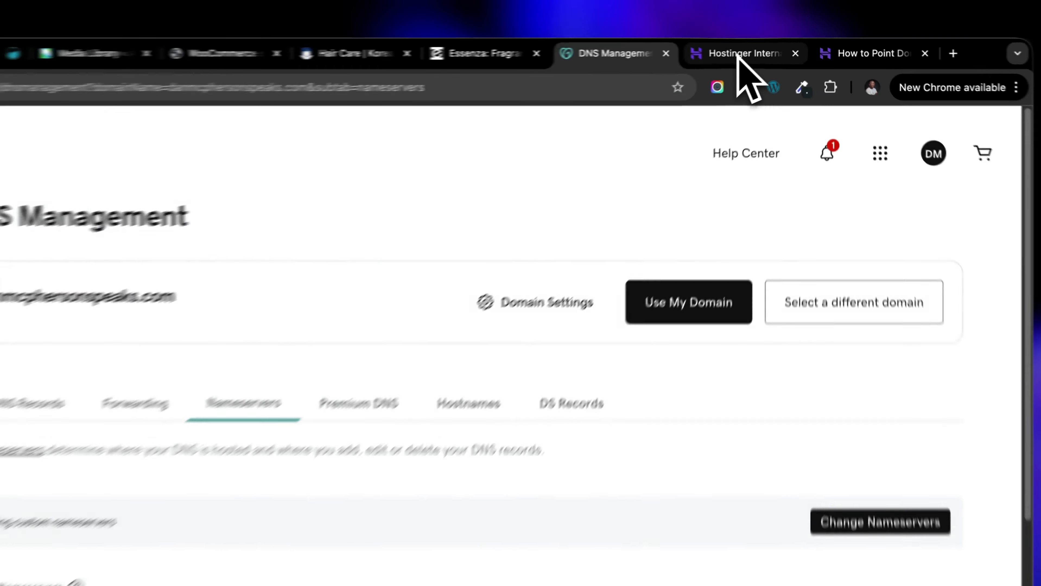
Return to Hostinger's websites list and reload it to check the domain's connection status
click(770, 48)
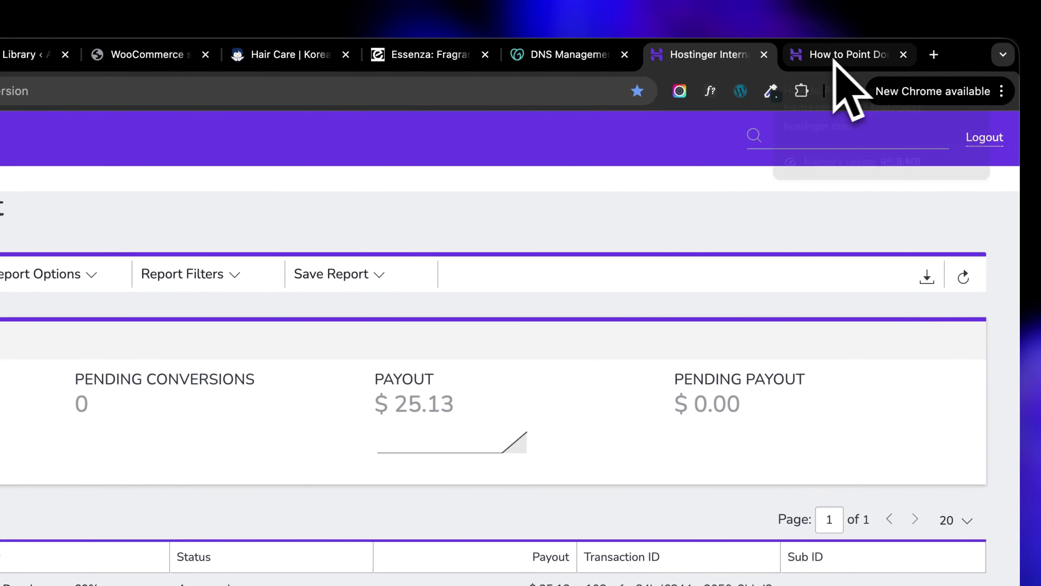
click(243, 57)
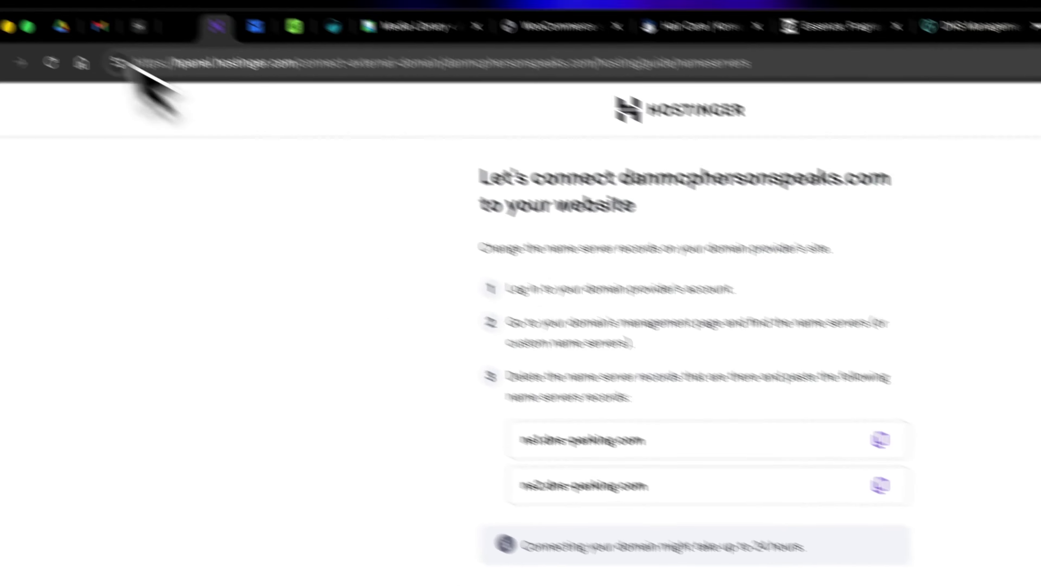
click(54, 96)
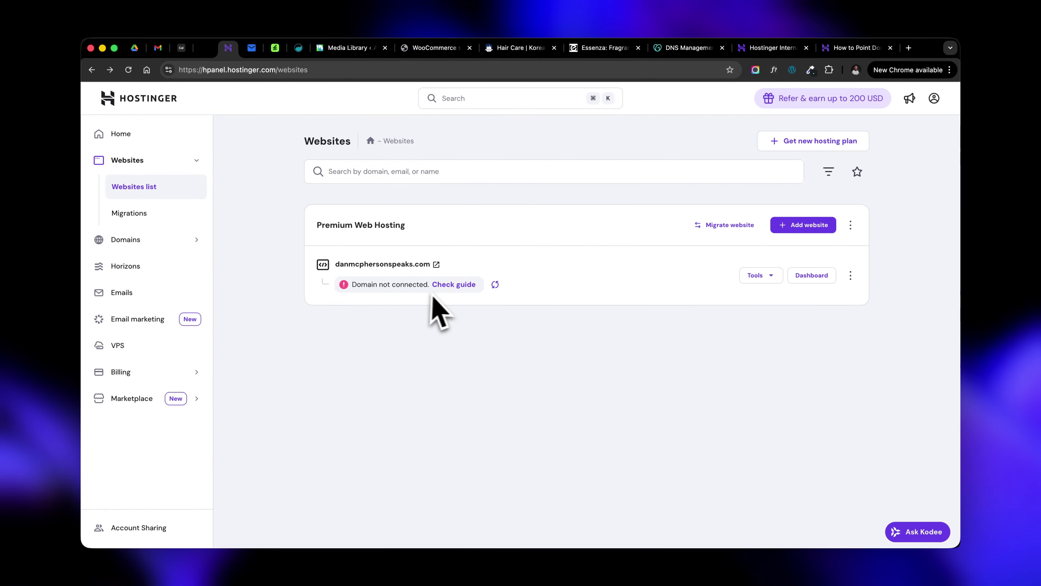
click(129, 70)
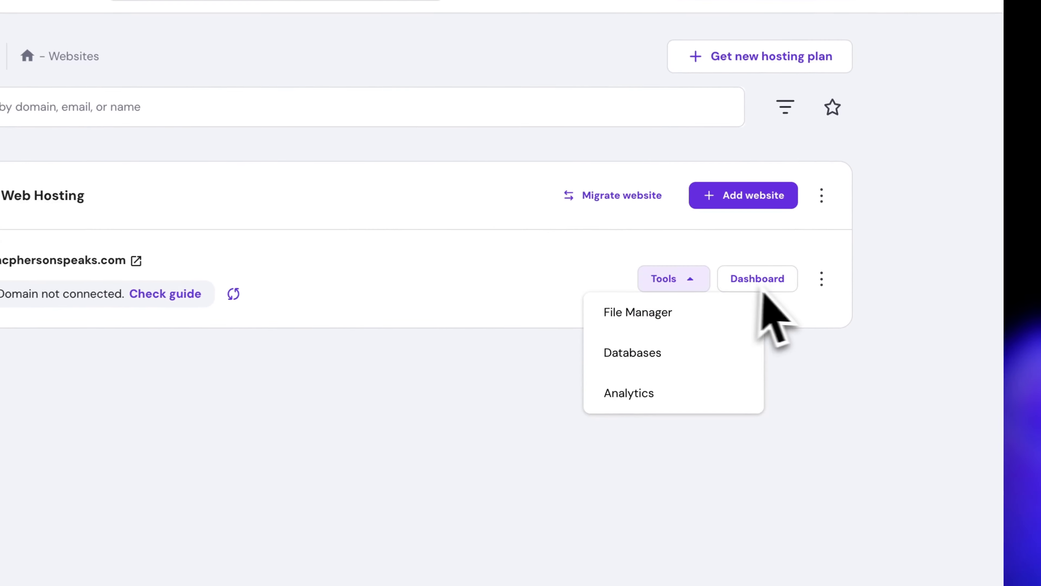
Open the website's dashboard, look over its overview, and return to the websites list
click(821, 283)
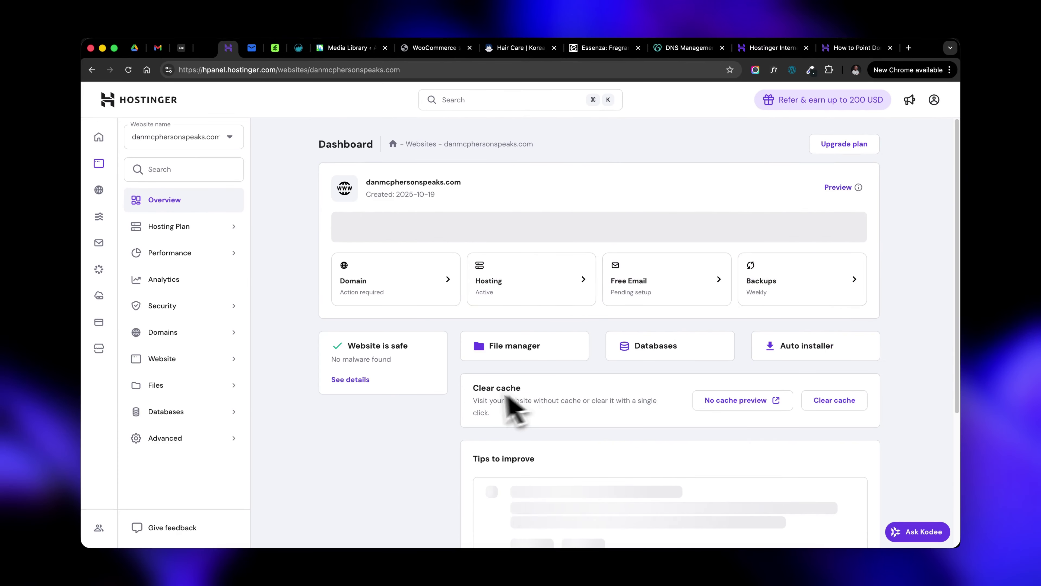
scroll(477, 369, down, 2)
scroll(479, 382, up, 2)
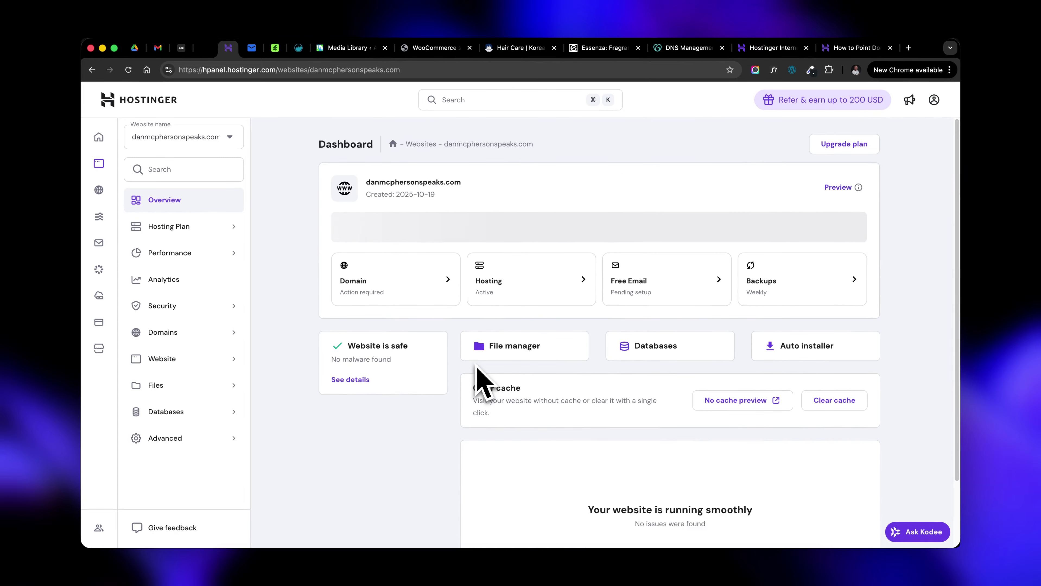
scroll(527, 401, down, 3)
scroll(530, 400, up, 3)
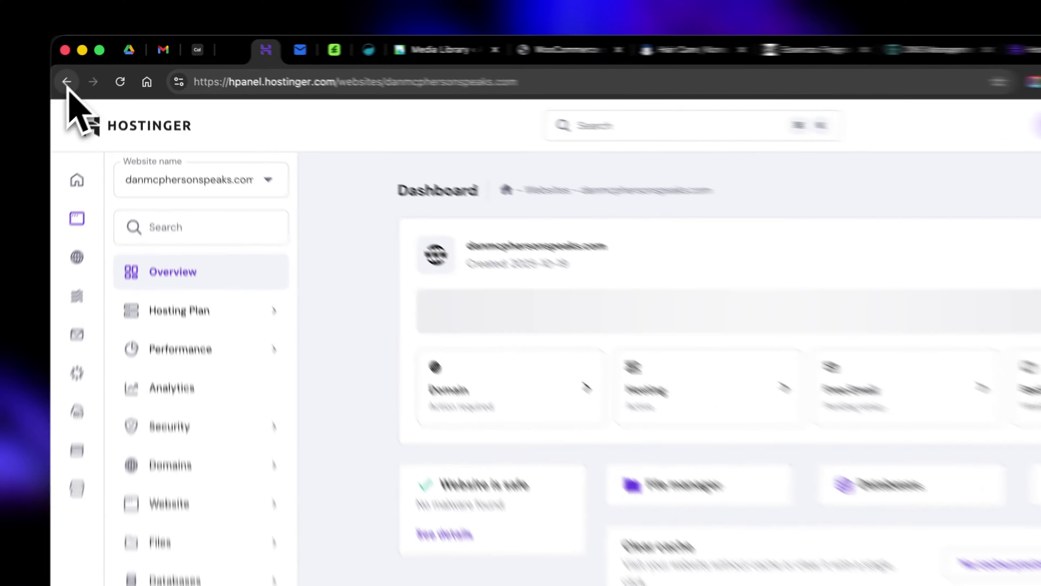
click(91, 70)
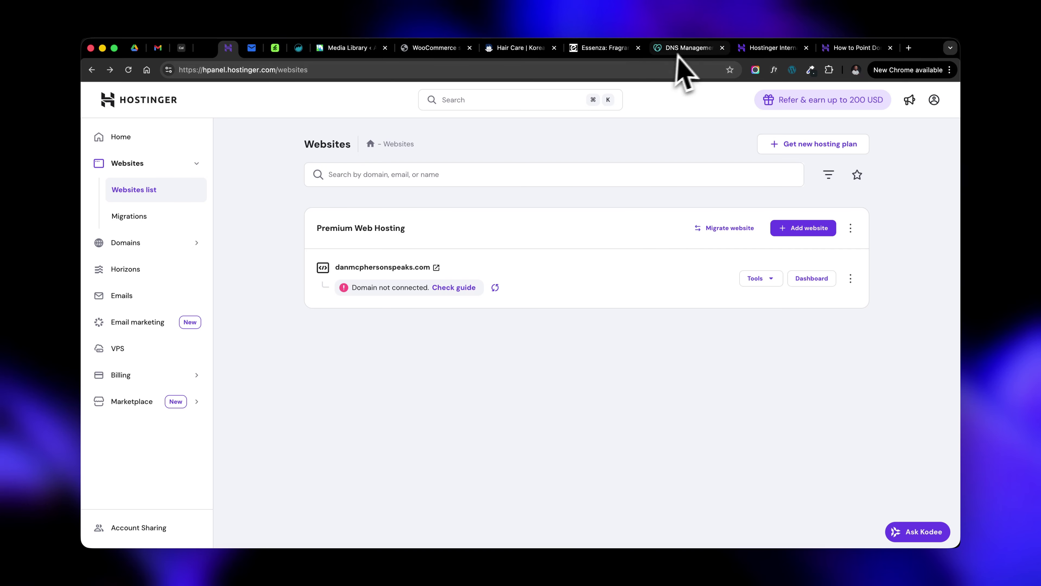
Recheck the custom nameservers on GoDaddy's DNS page, and return to Hostinger's websites list
click(690, 48)
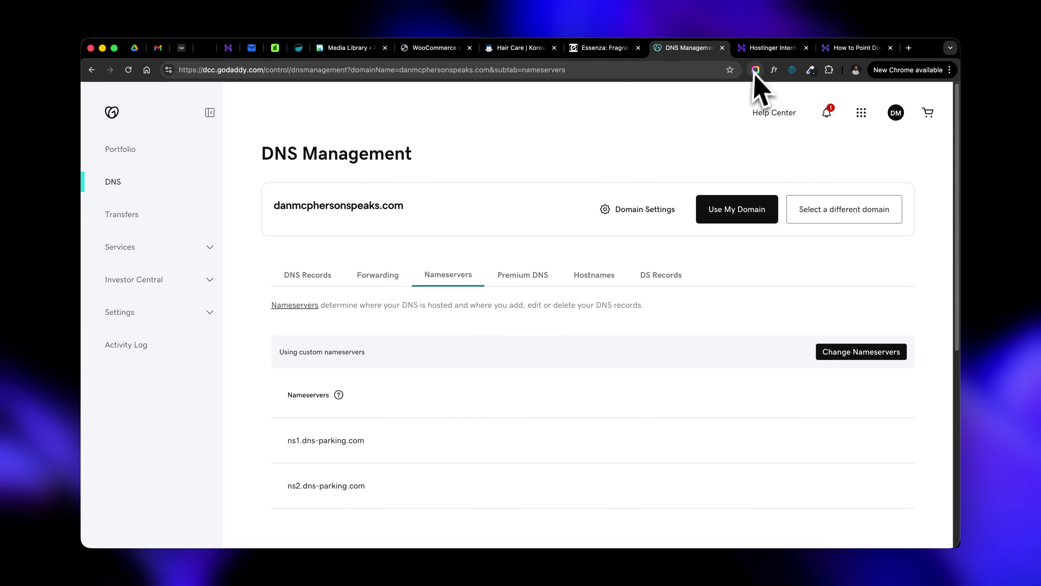
click(762, 49)
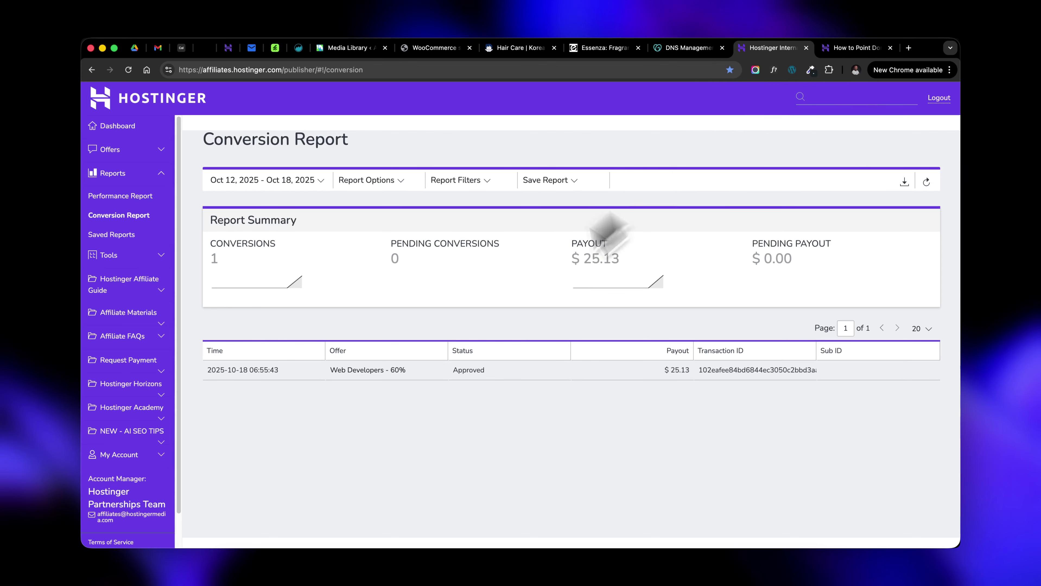
click(862, 46)
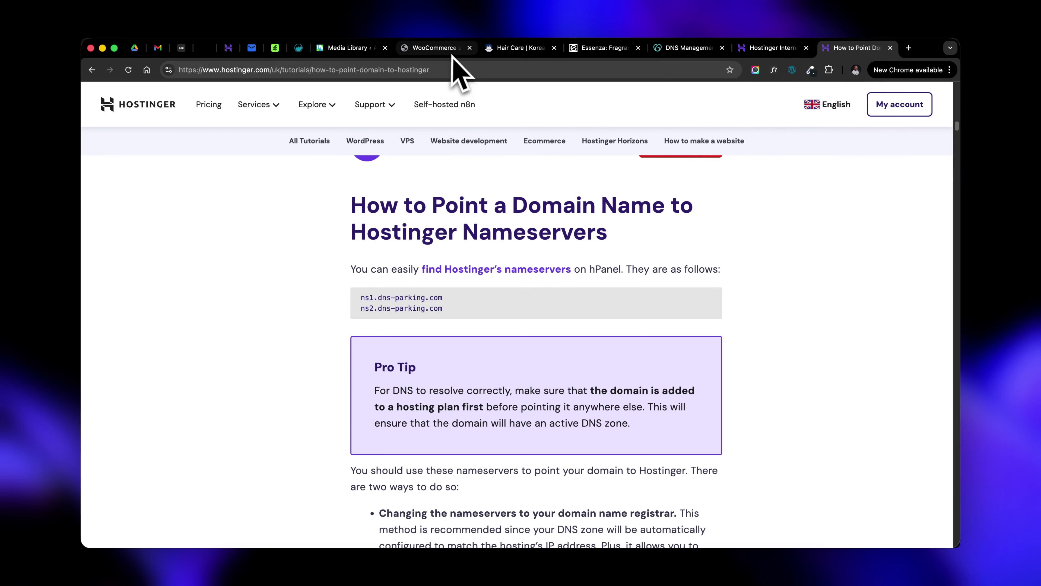
click(228, 48)
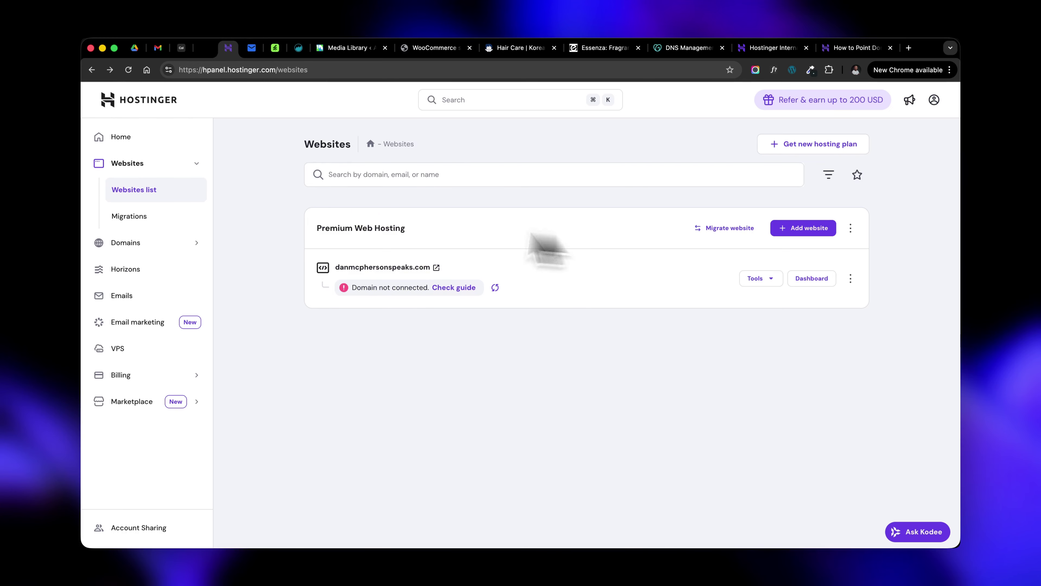
Open the Hostinger domain portfolio and examine the offer to claim a free domain
click(146, 242)
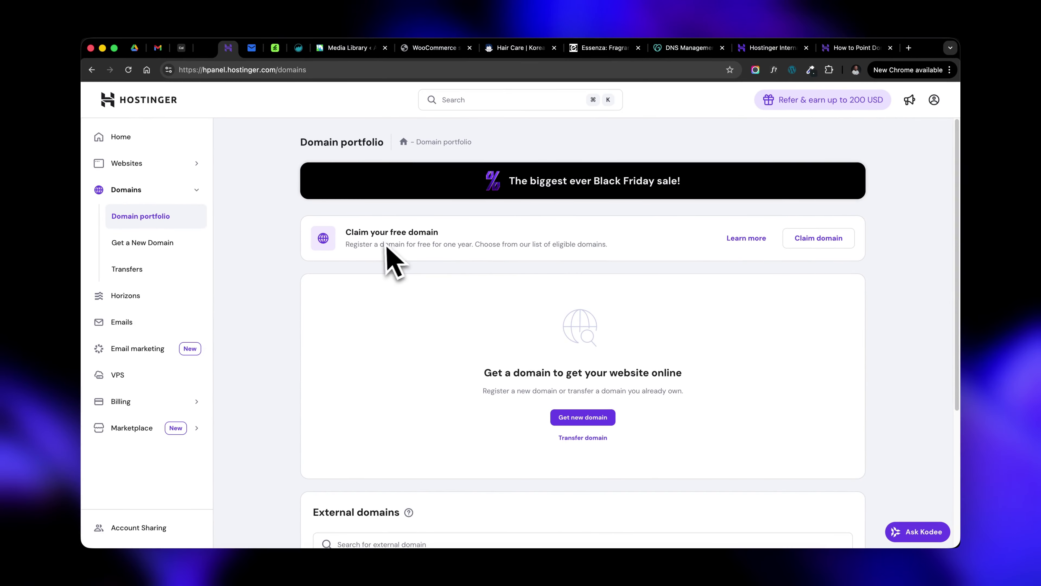
drag(347, 232, 438, 234)
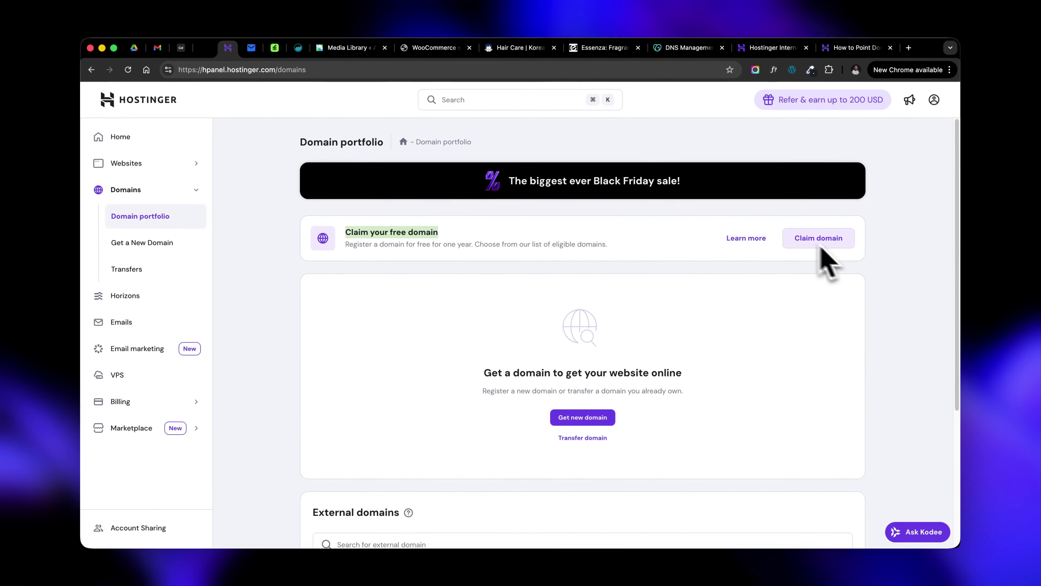
click(917, 298)
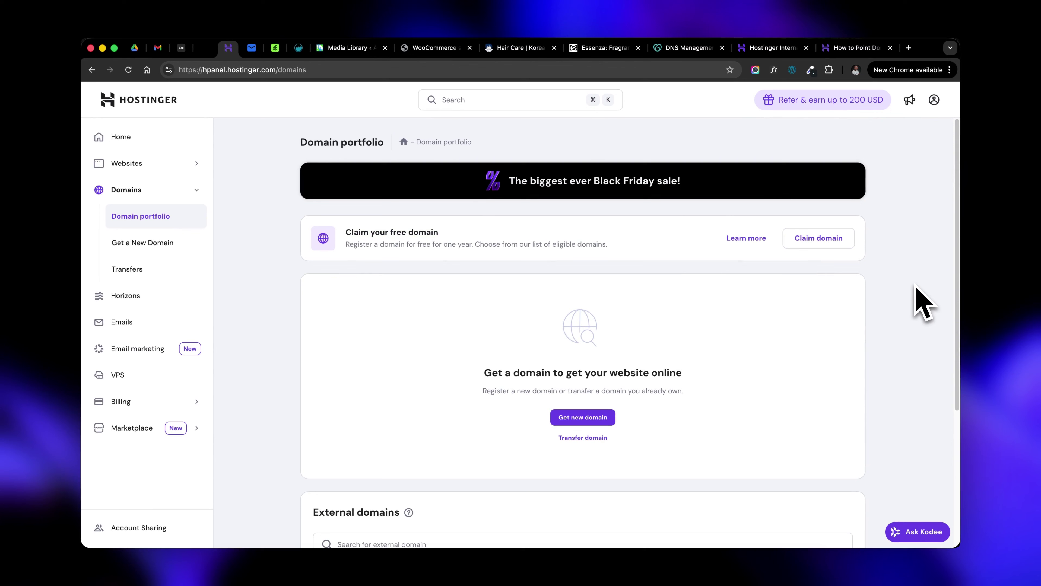